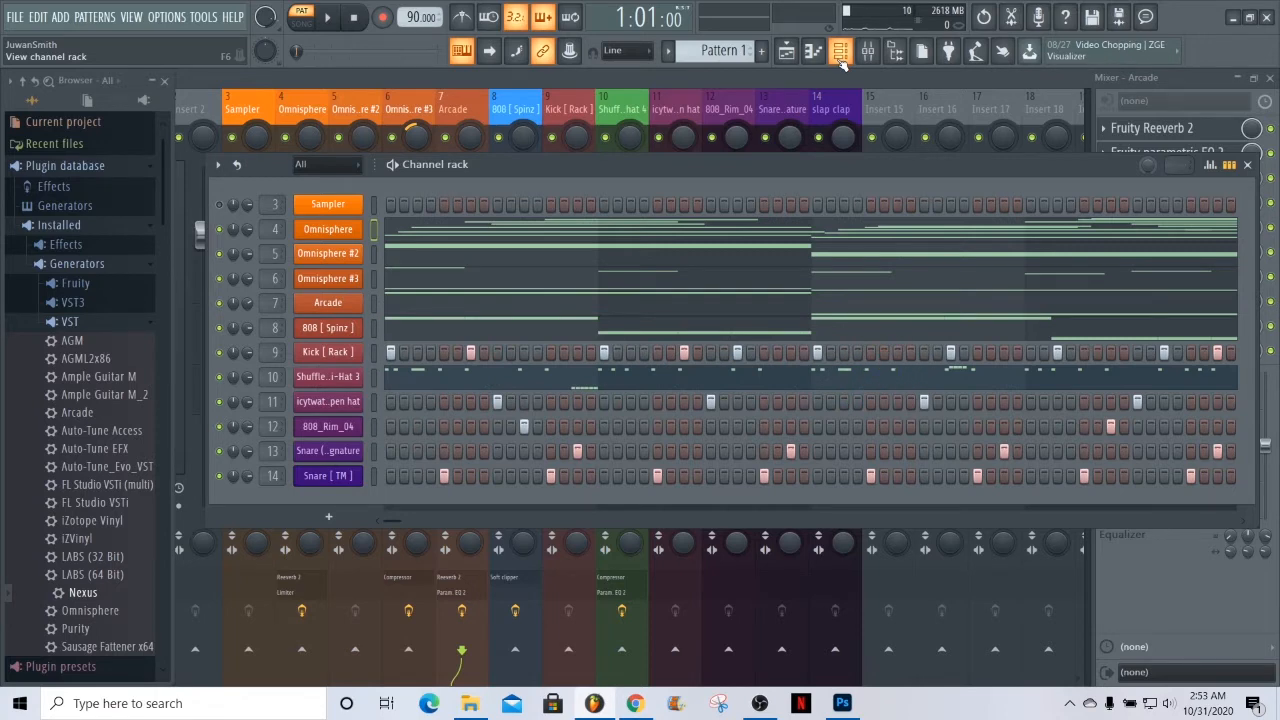
- View the Omnisphere channel's patch, and play that channel solo in the channel rack
left_click(328, 229)
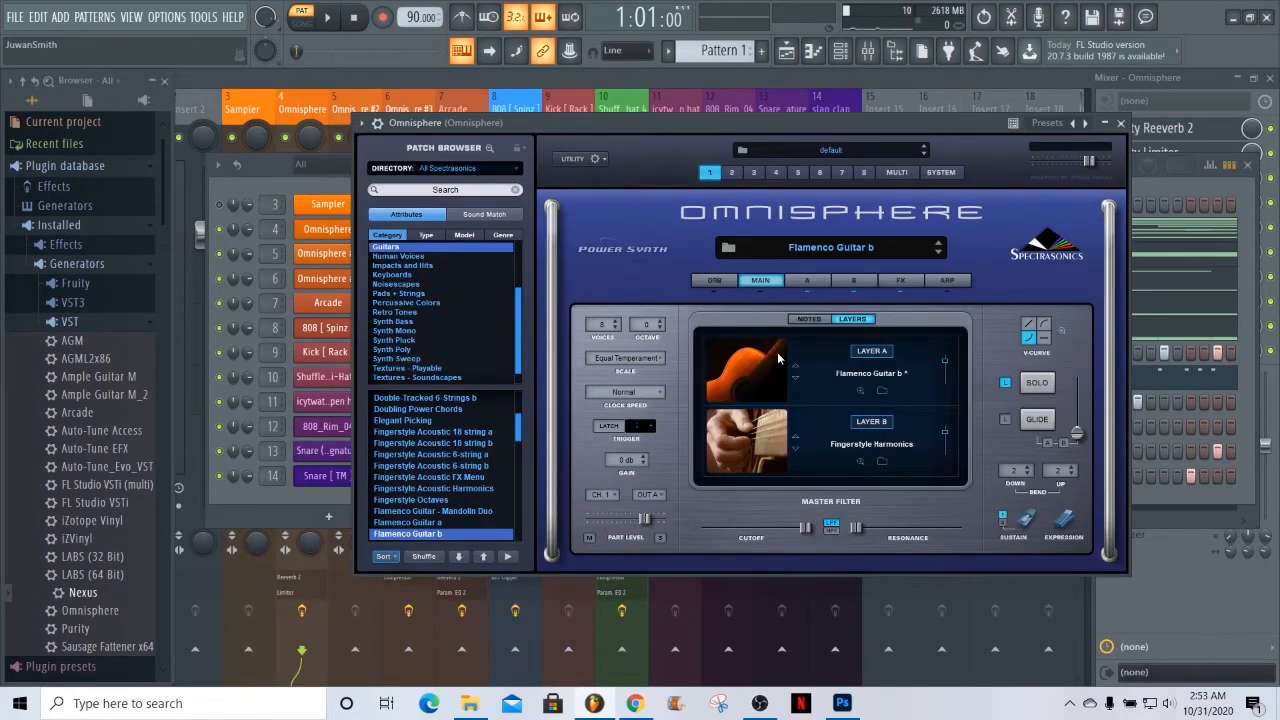
left_click(286, 182)
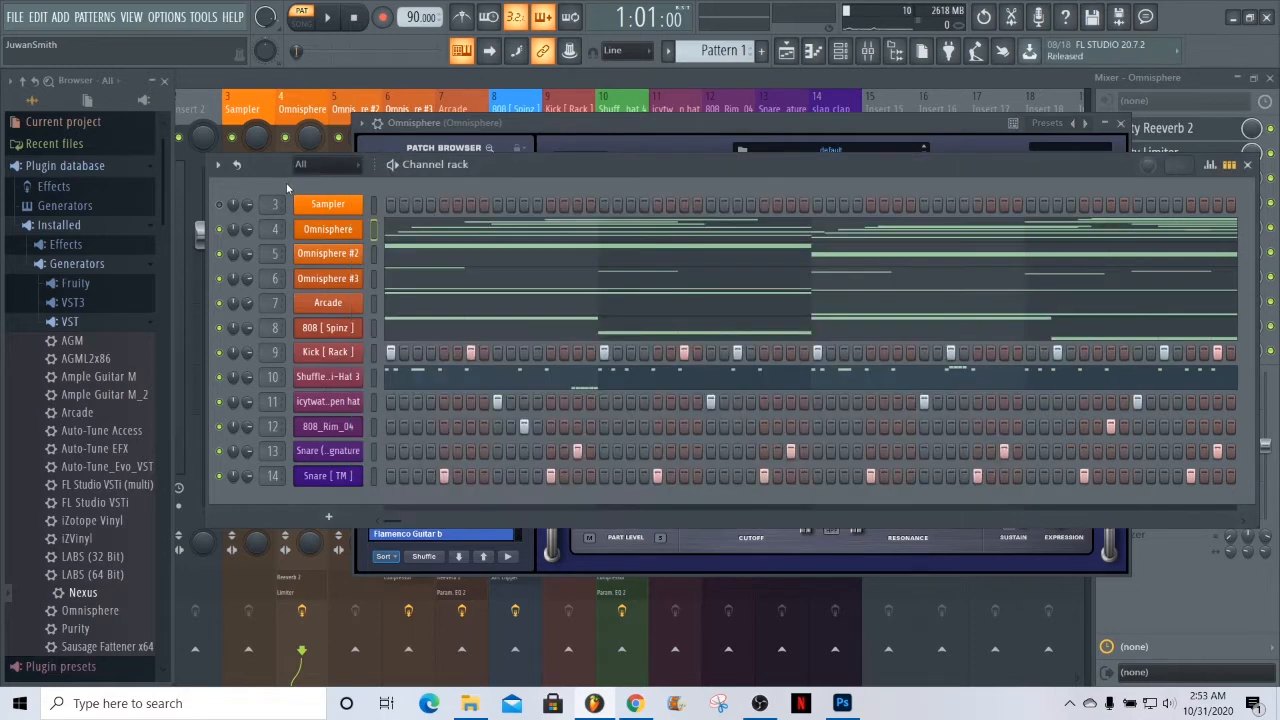
right_click(224, 229)
left_click(318, 228)
left_click(336, 27)
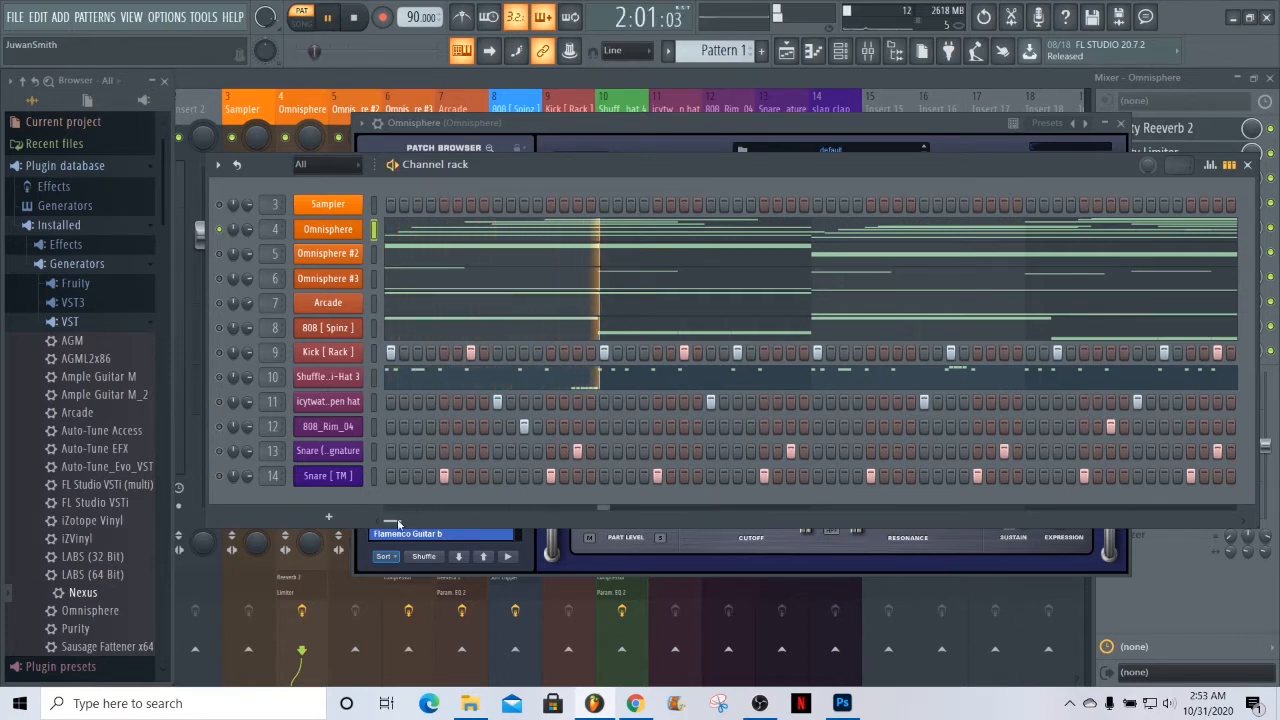
left_click_drag(401, 524, 405, 524)
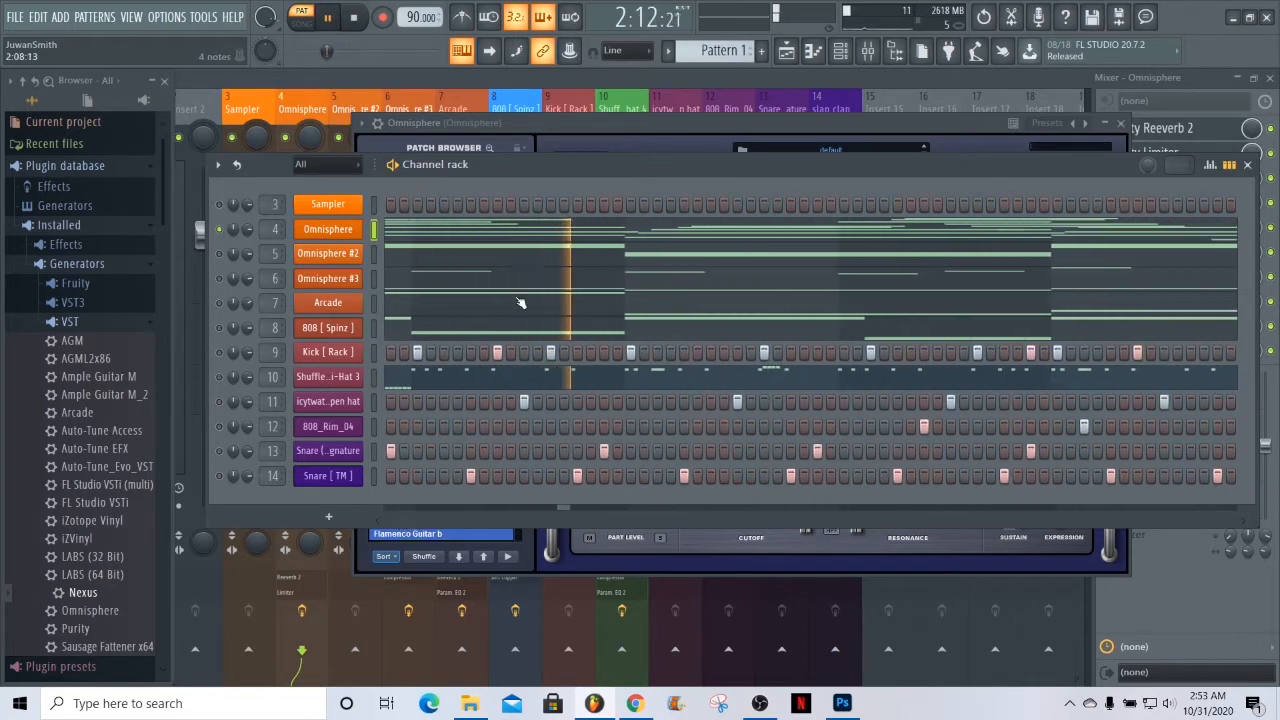
- Examine the Omnisphere channel's melody notes across the whole pattern in the piano roll during playback, and stop playback
left_click(557, 230)
scroll(748, 277, "up", 5)
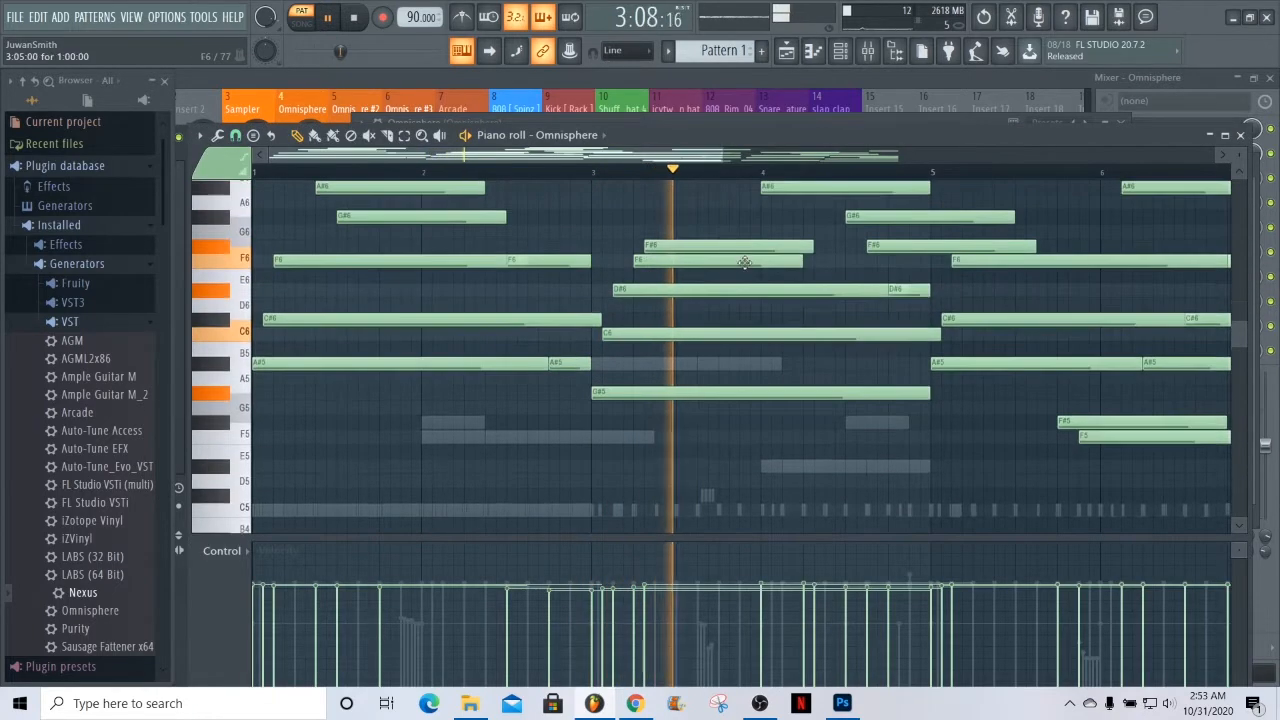
left_click_drag(708, 160, 944, 155)
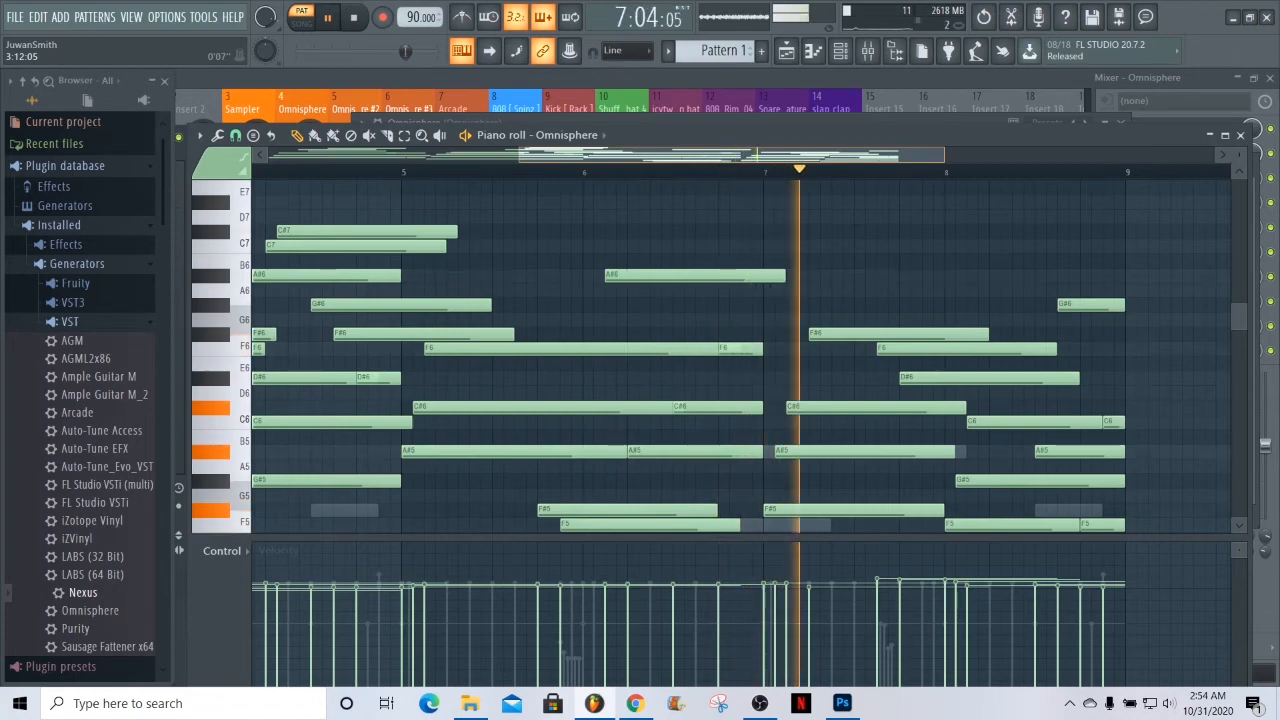
left_click_drag(519, 155, 269, 155)
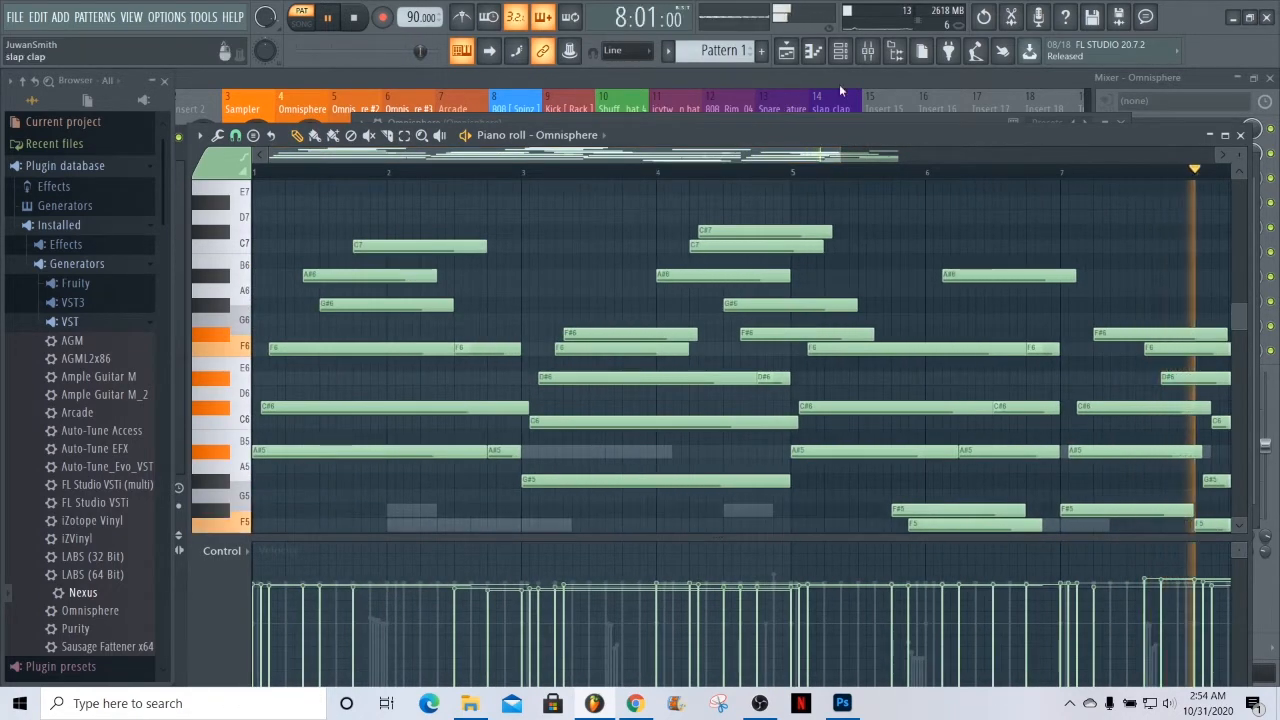
left_click_drag(801, 144, 801, 153)
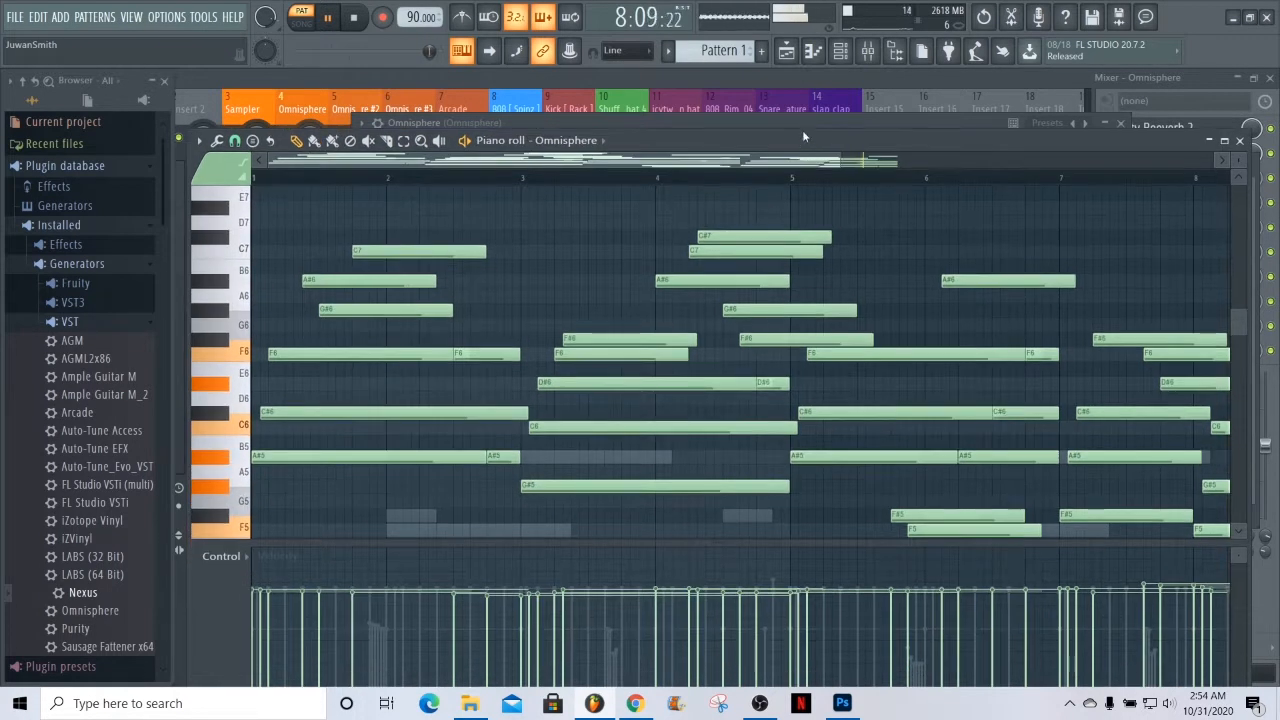
left_click(840, 52)
left_click(338, 20)
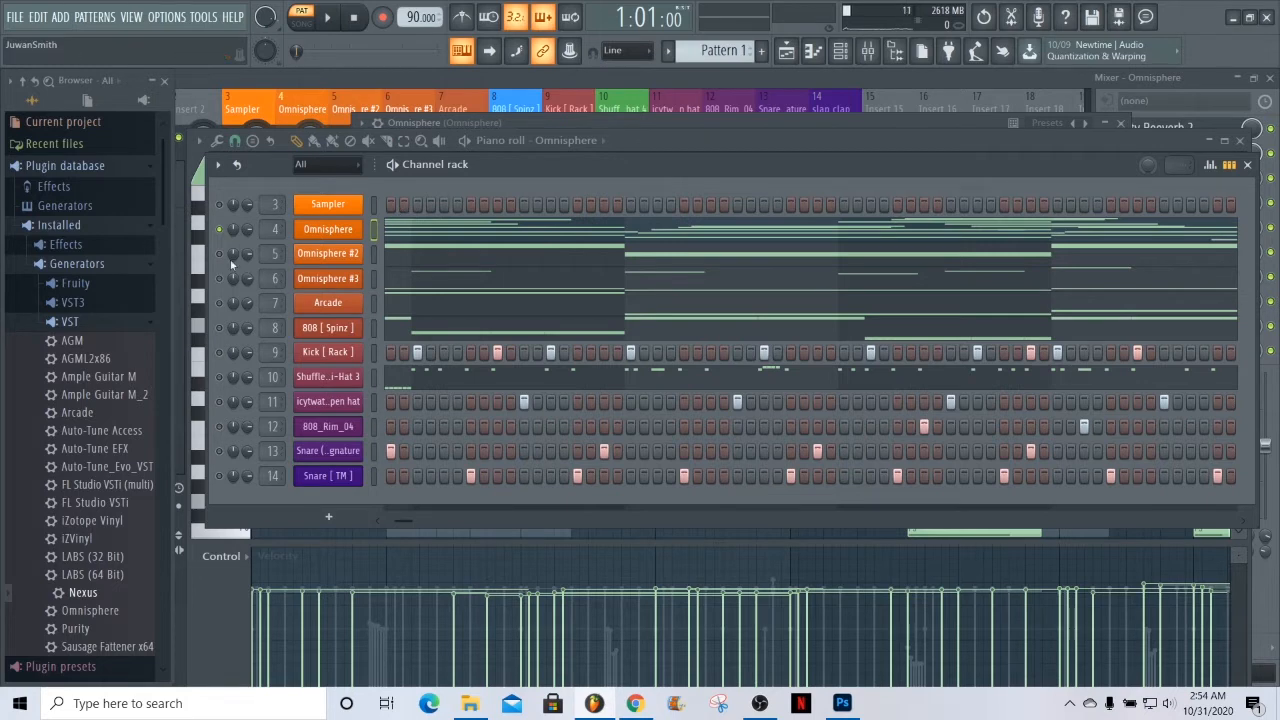
- View the patch loaded on the Omnisphere #2 channel and its notes in the piano roll
left_click(349, 258)
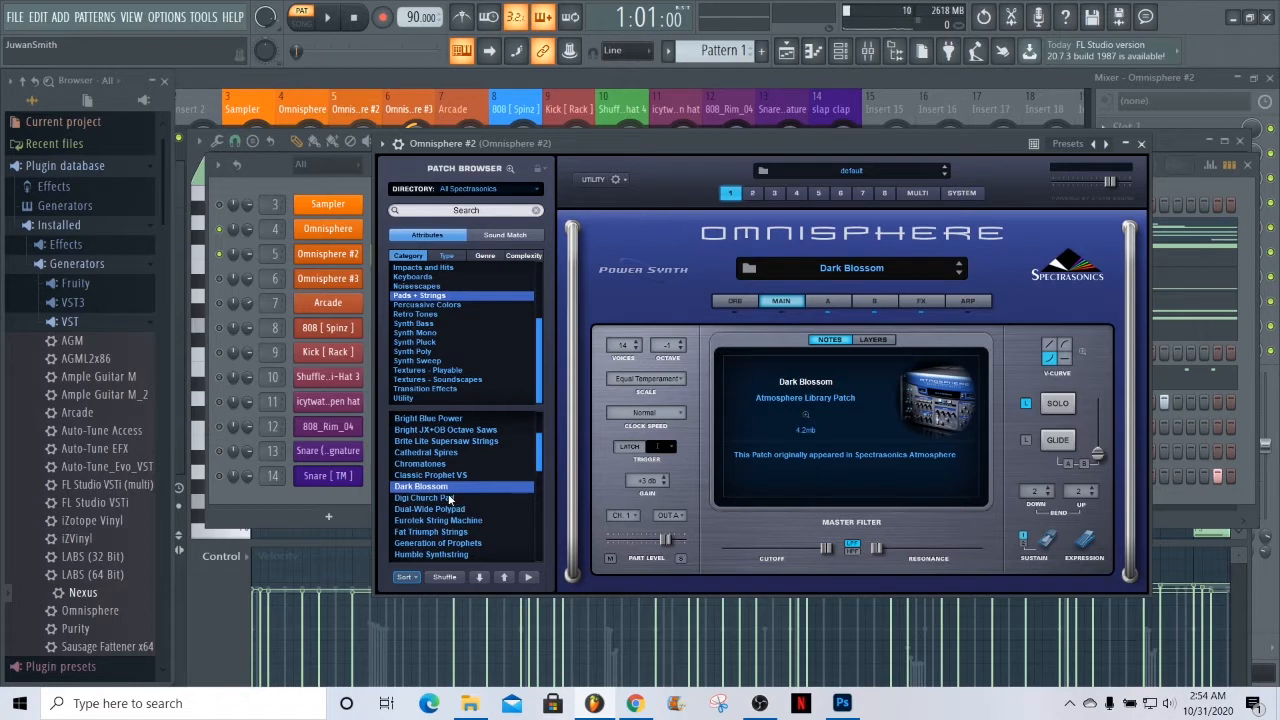
left_click(814, 52)
scroll(530, 272, "down", 10)
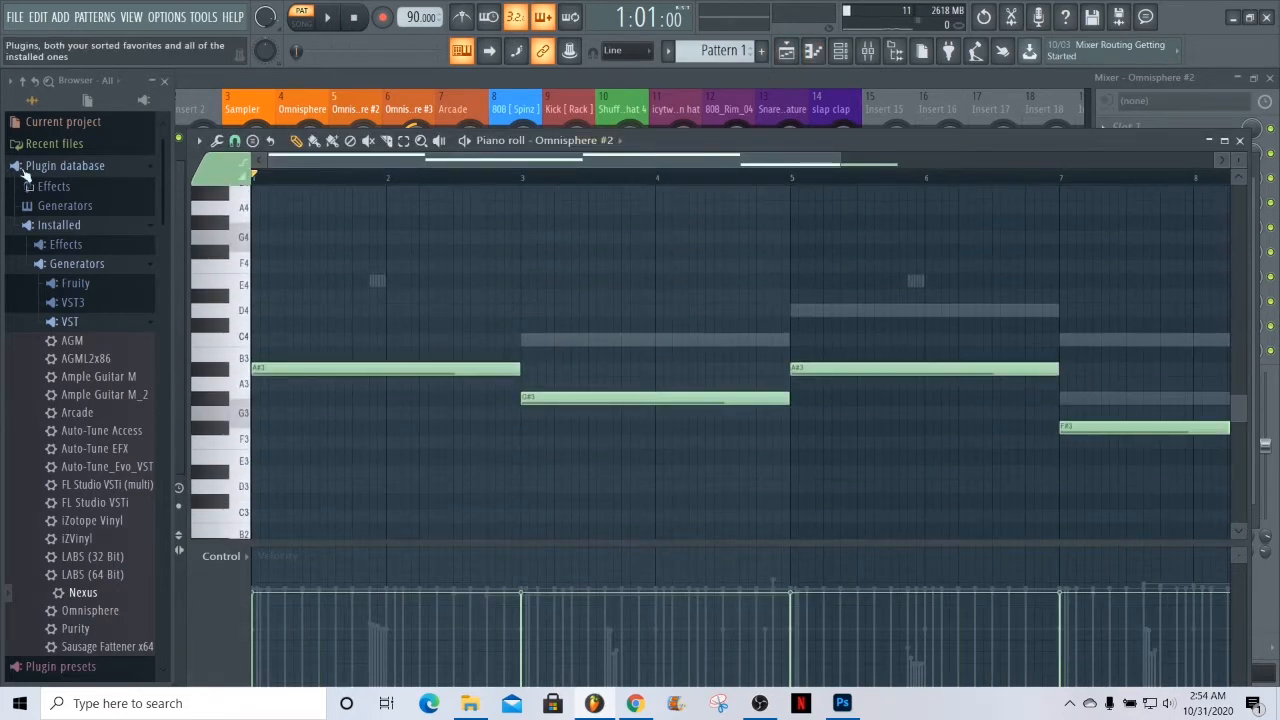
left_click(841, 51)
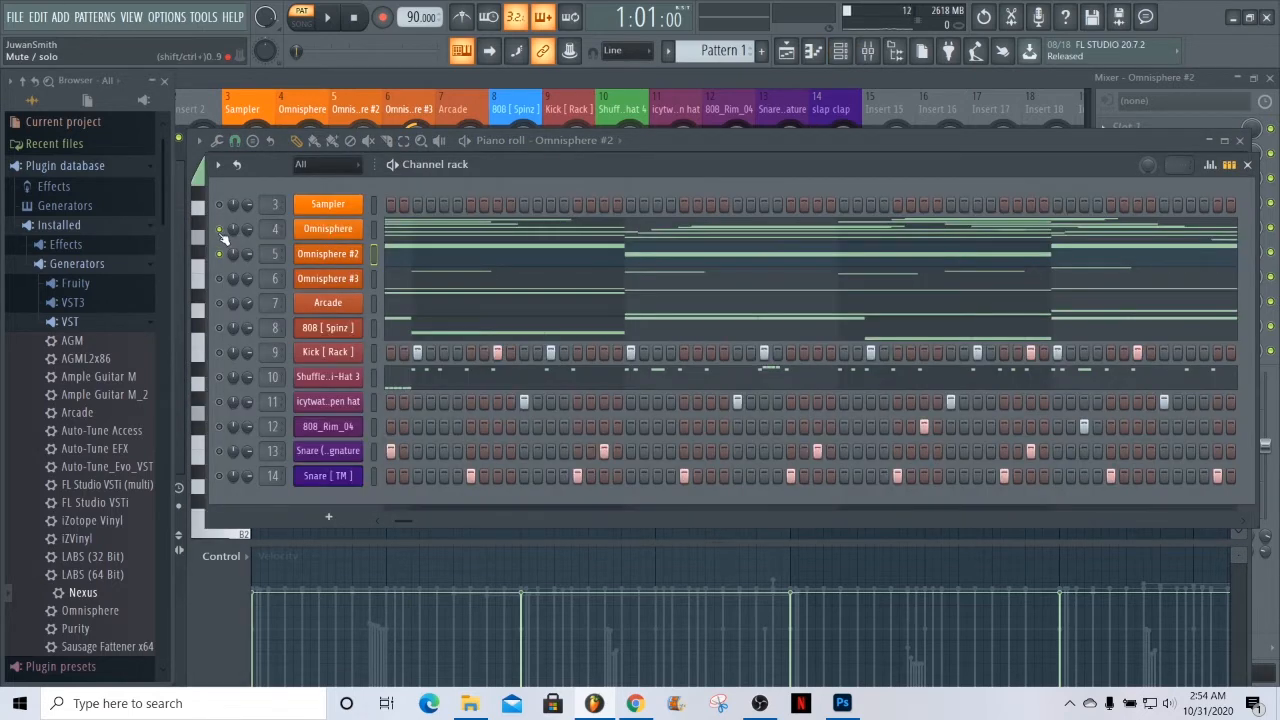
- Play the Omnisphere #2 channel solo while following its notes in the piano roll, and end playback
left_click(327, 17)
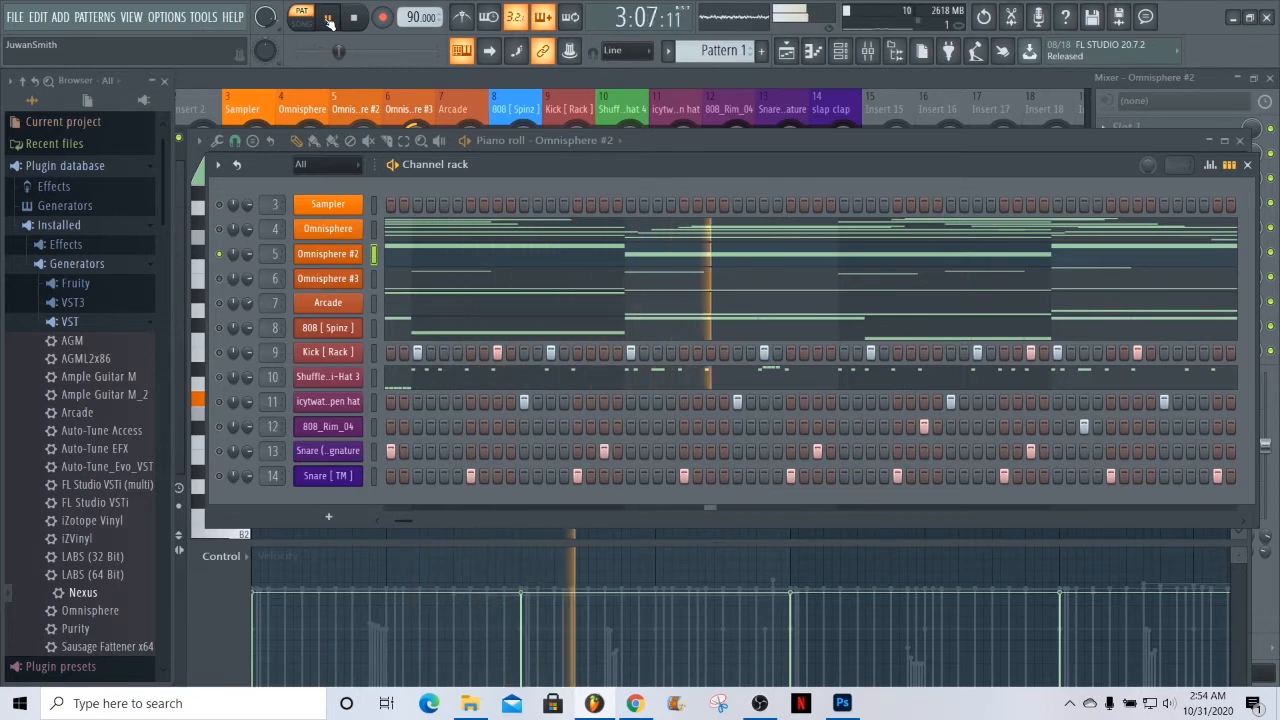
left_click(460, 254)
left_click(459, 253)
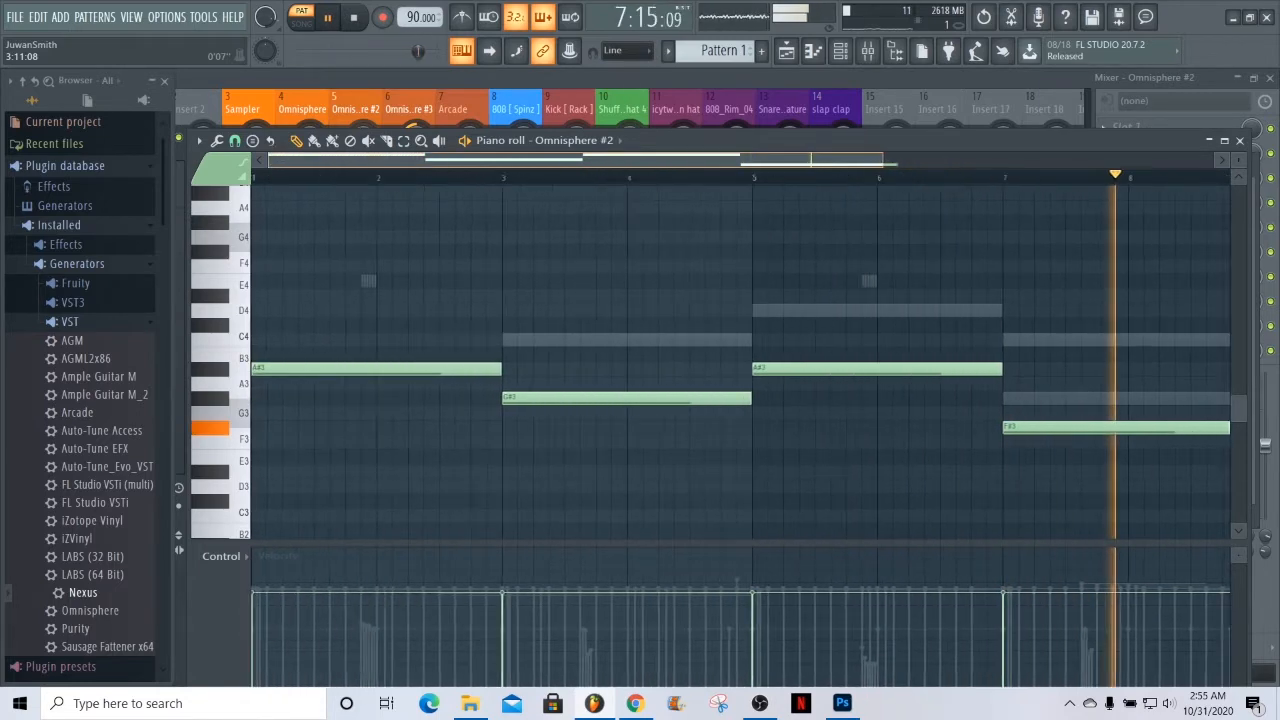
left_click(338, 20)
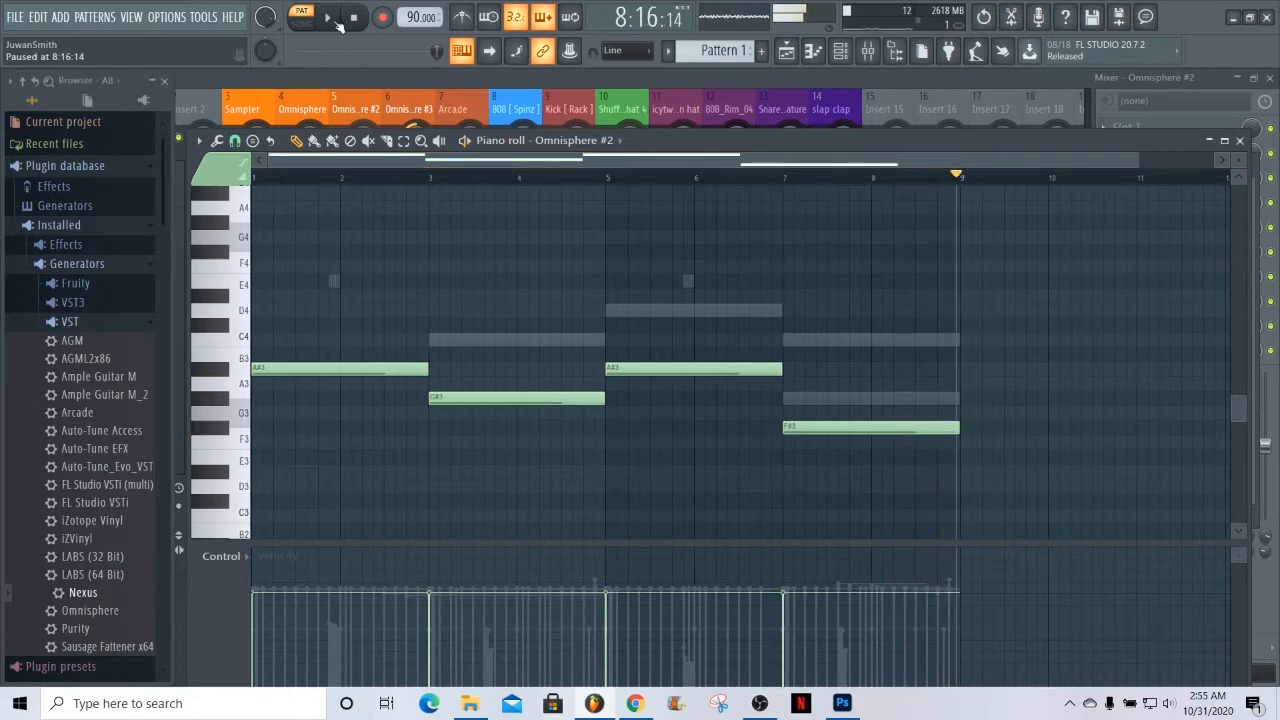
- Play only the Omnisphere and Omnisphere #2 channels together from the channel rack, and stop playback
left_click(843, 55)
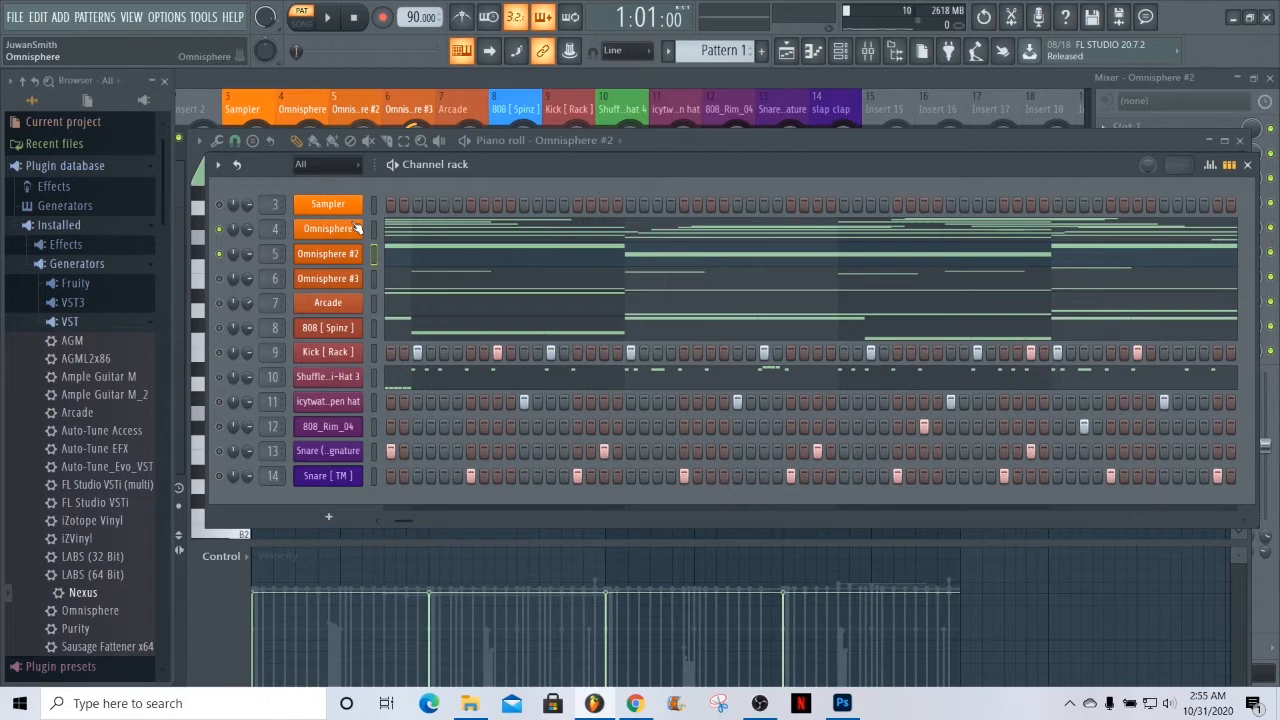
left_click(328, 18)
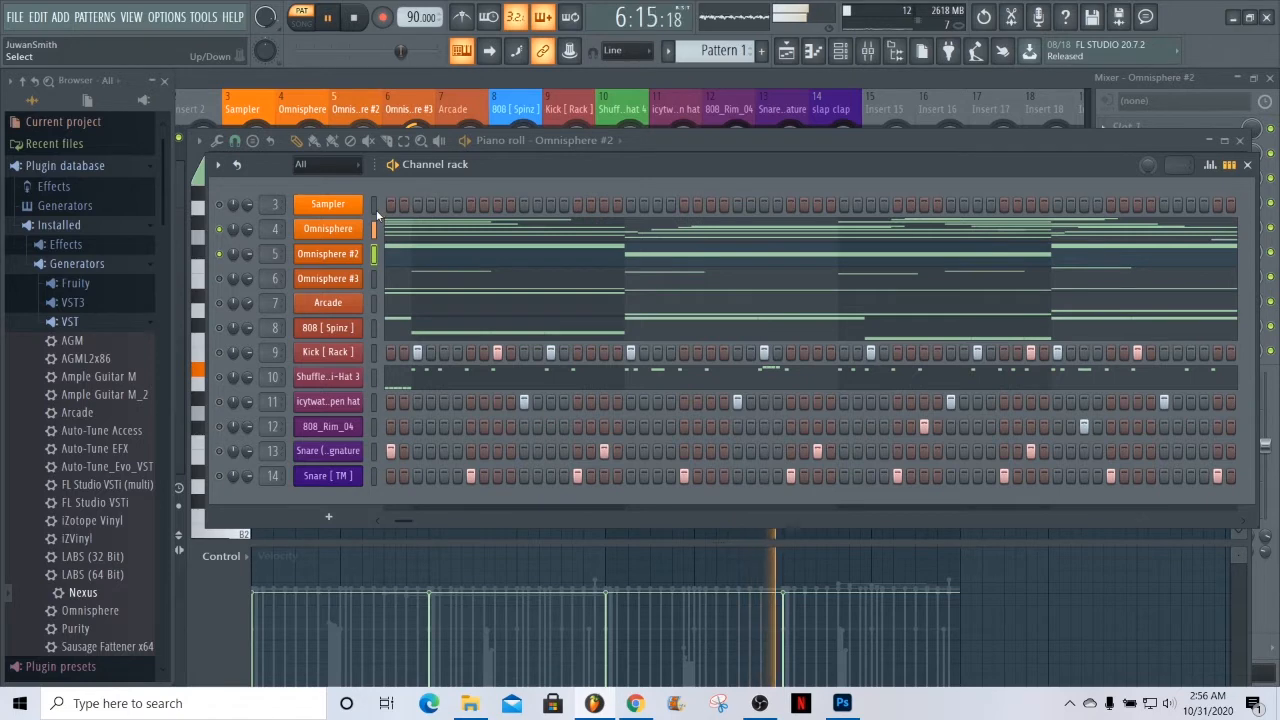
left_click(346, 24)
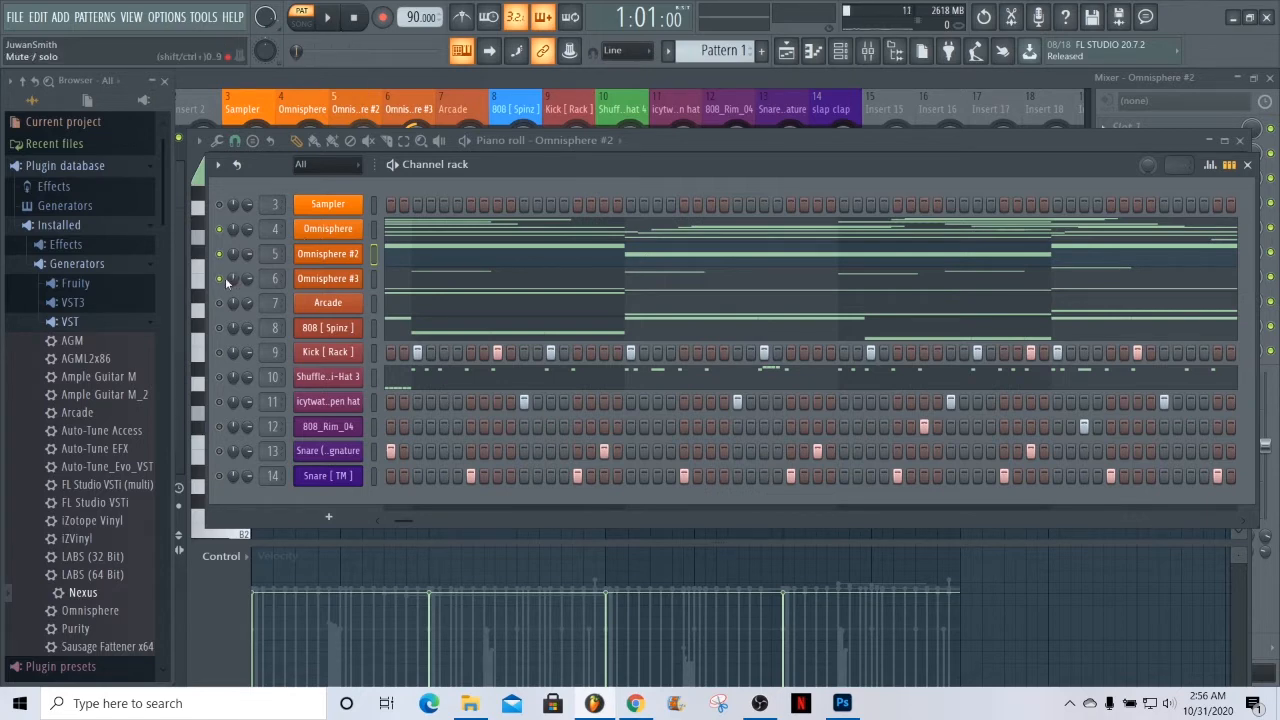
- View the patch loaded on the Omnisphere #3 channel and its notes in the piano roll
left_click(343, 281)
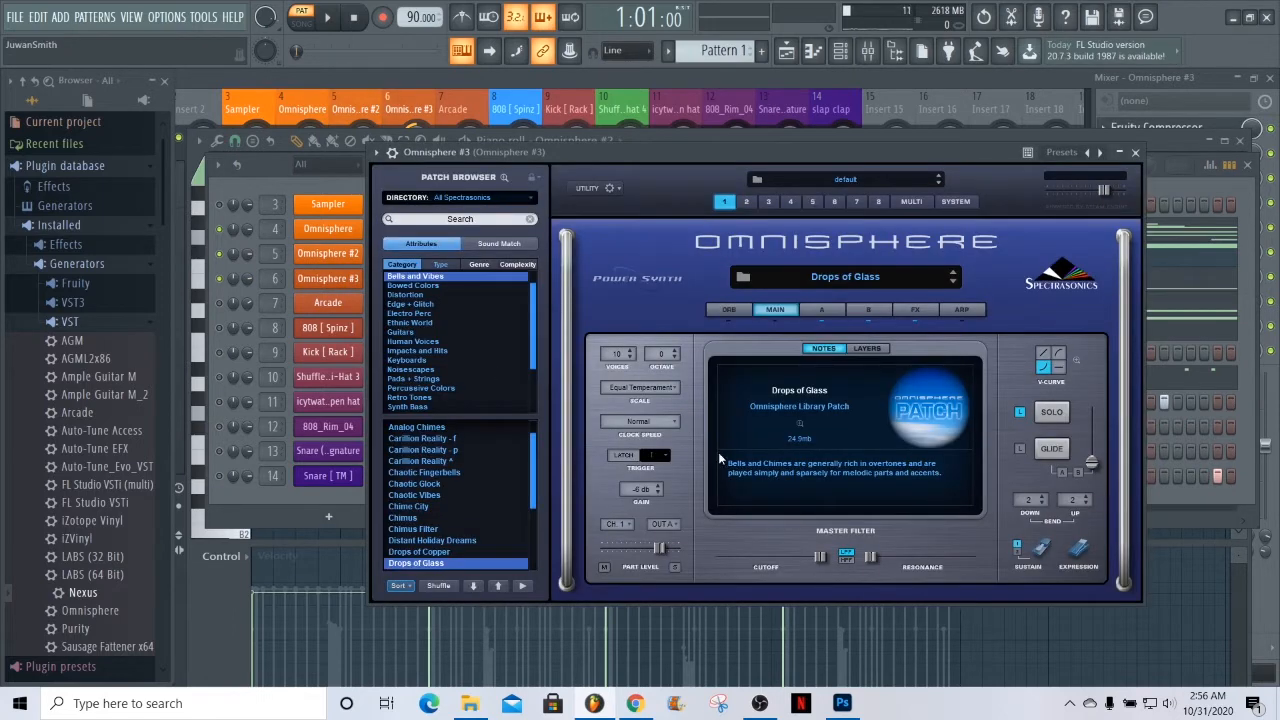
left_click(348, 187)
left_click(483, 280)
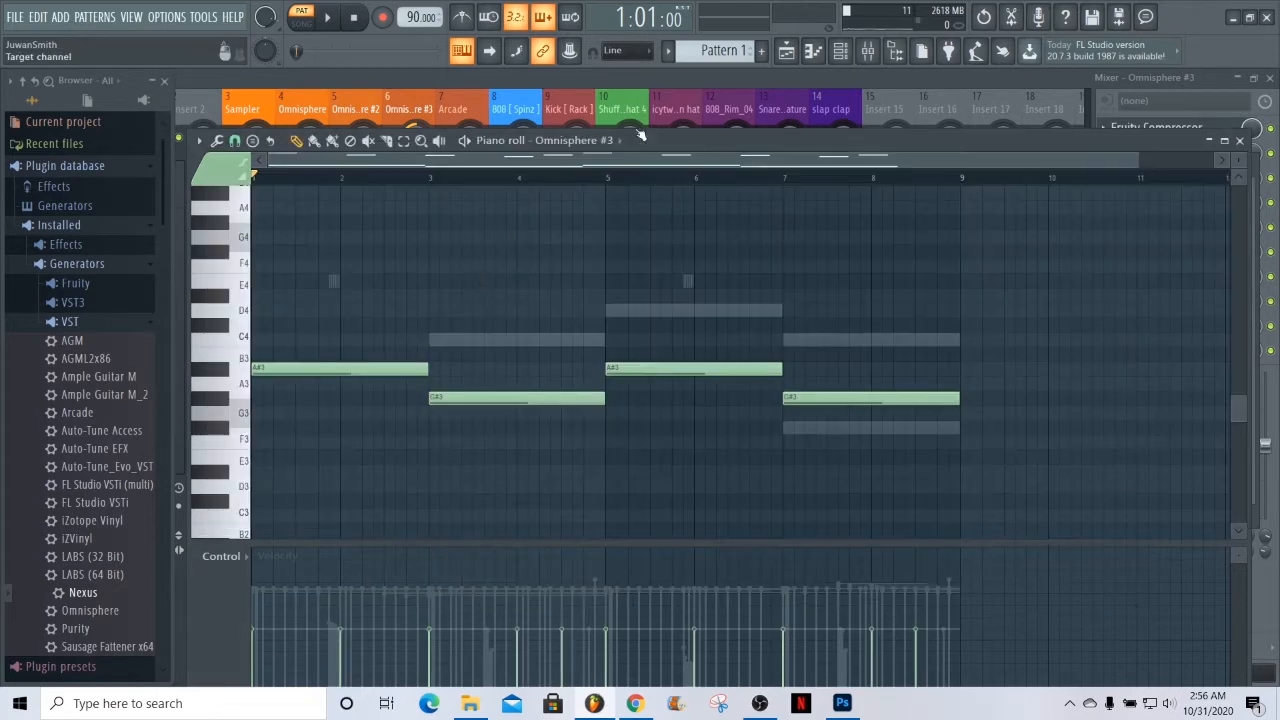
left_click(840, 50)
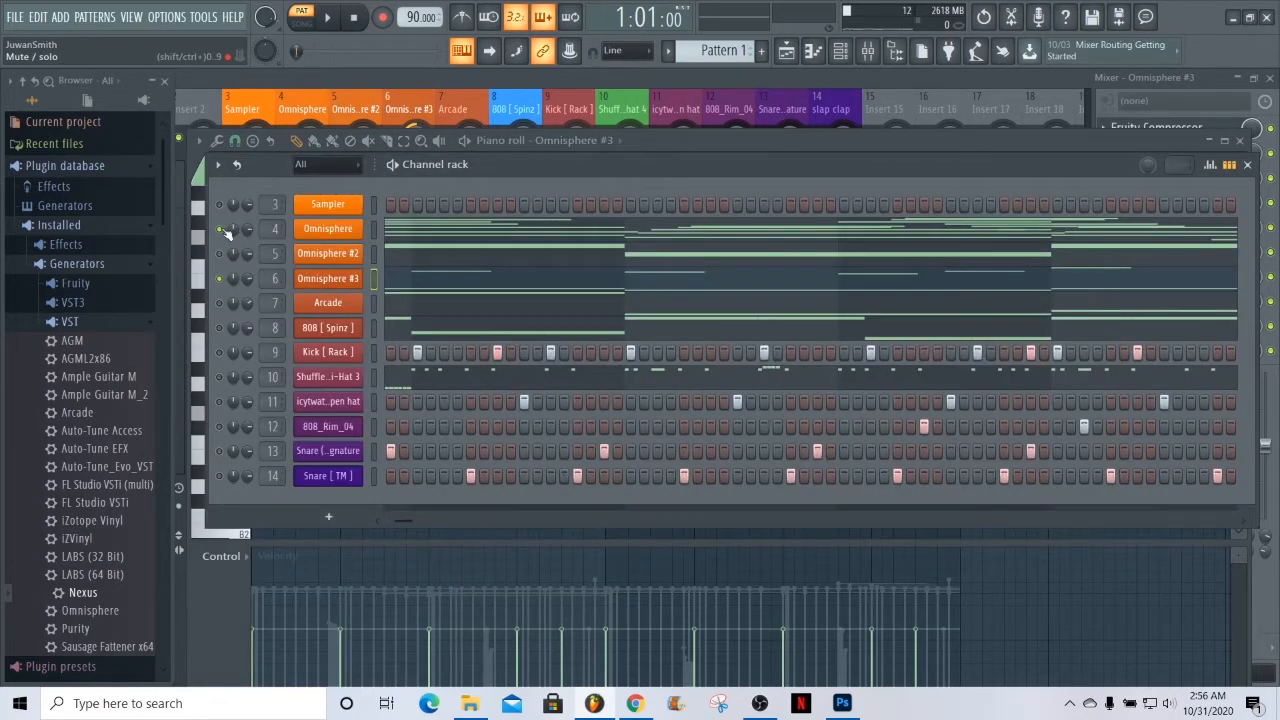
- Play the Omnisphere #3 channel solo while examining its high and low notes across the pattern, and end playback
key("space")
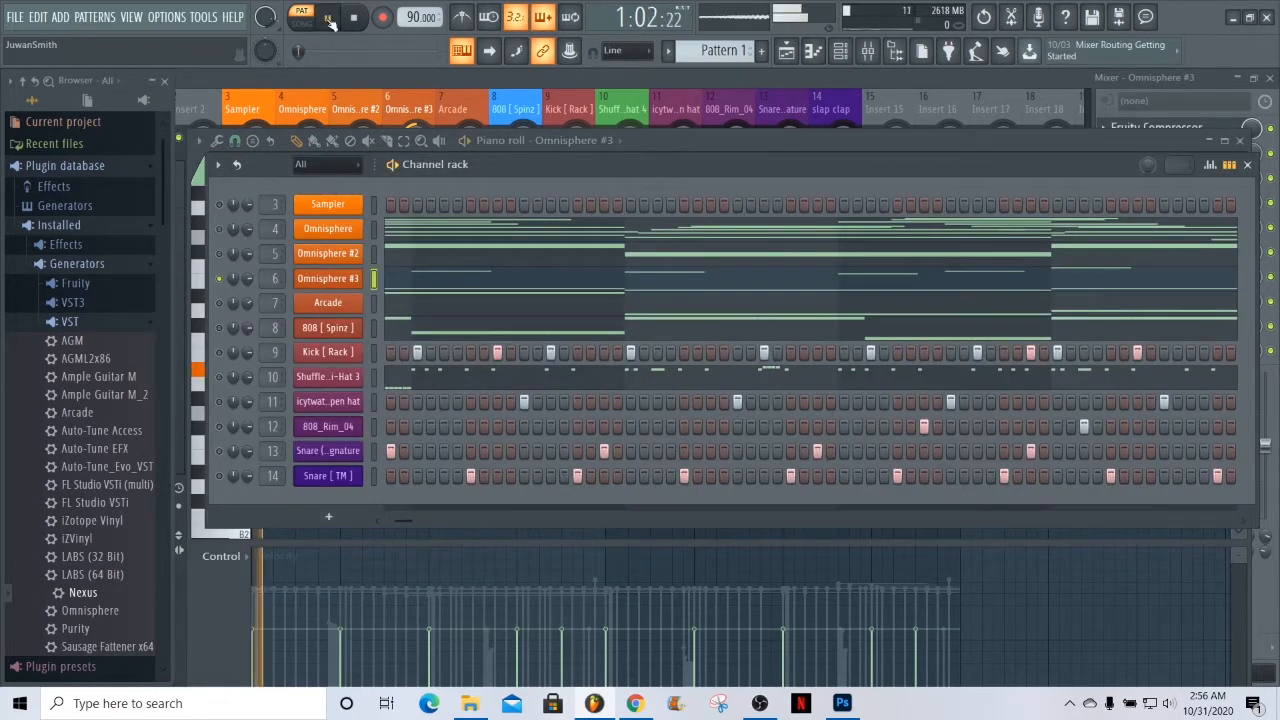
left_click(458, 282)
left_click(458, 282)
scroll(740, 302, "up", 3)
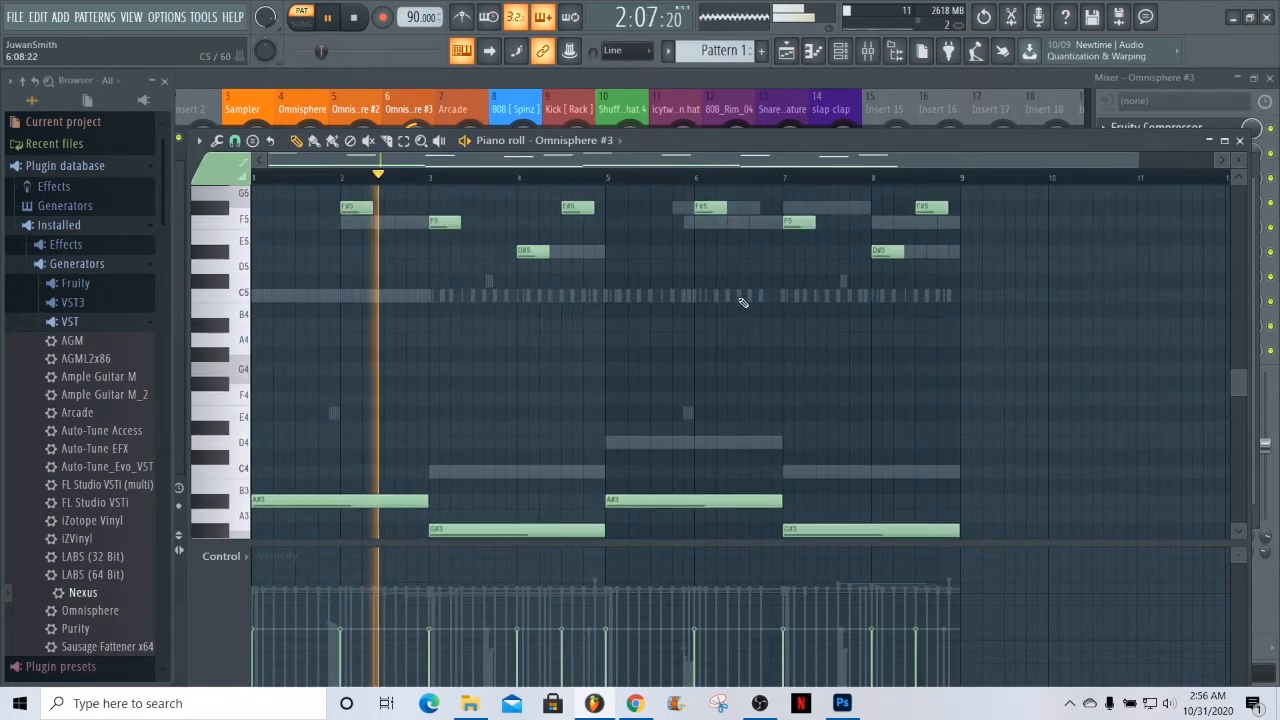
scroll(743, 302, "up", 2)
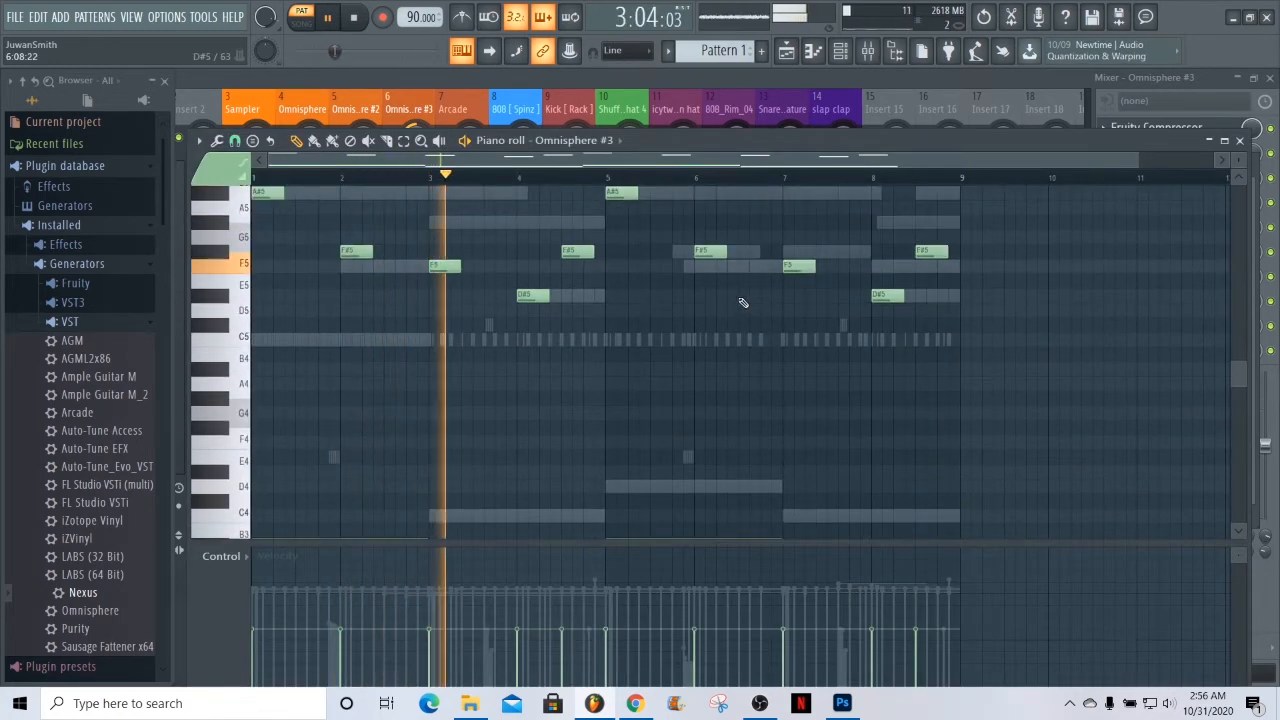
scroll(743, 302, "down", 2)
scroll(743, 302, "up", 2)
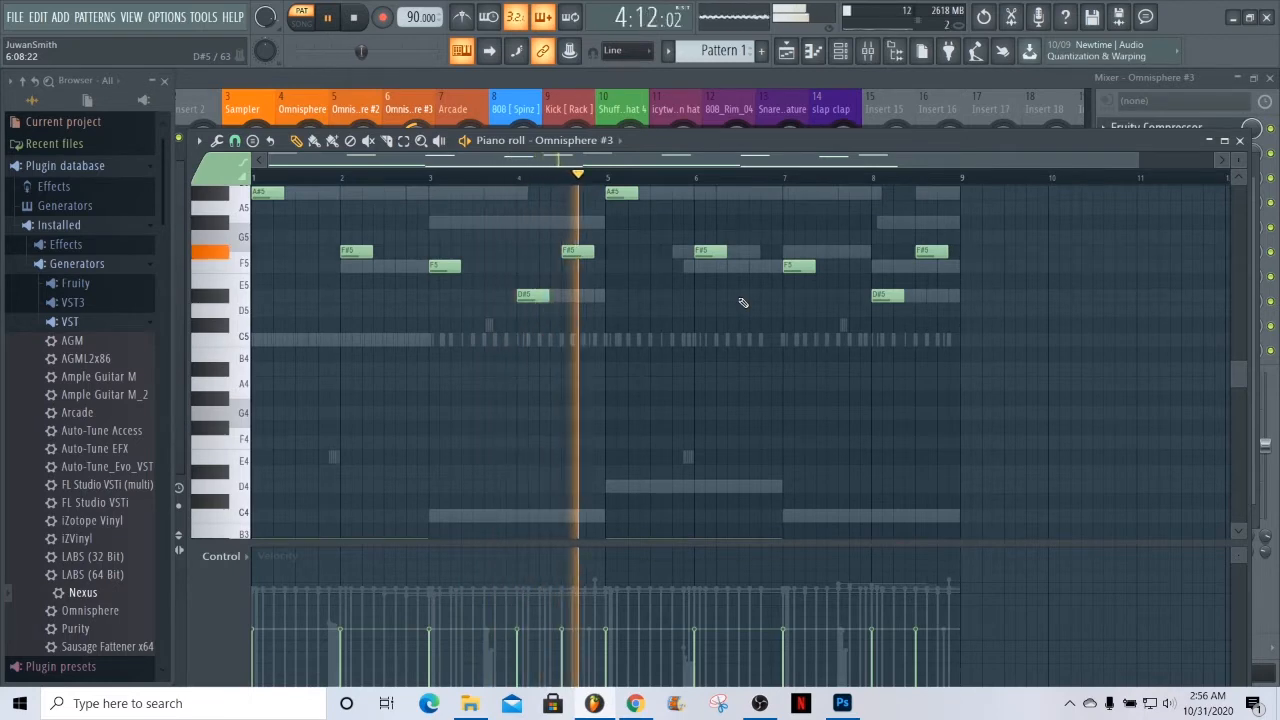
scroll(743, 302, "down", 2)
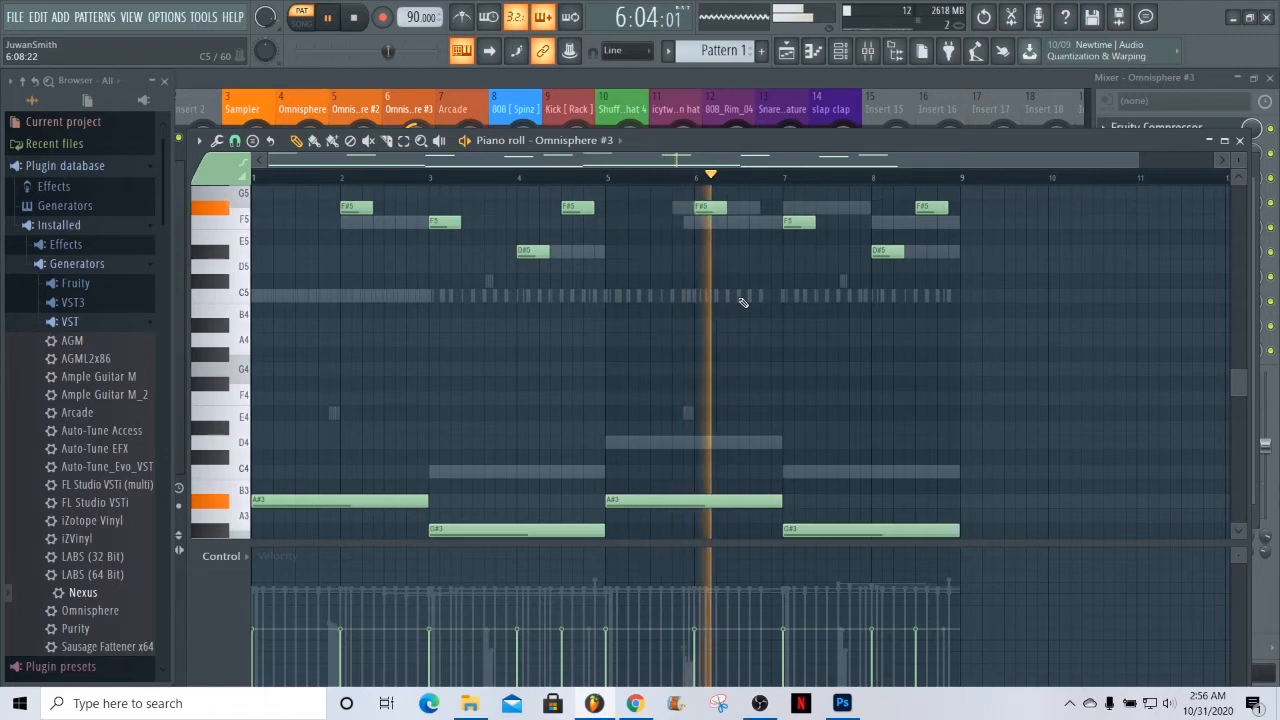
scroll(1030, 318, "up", 2)
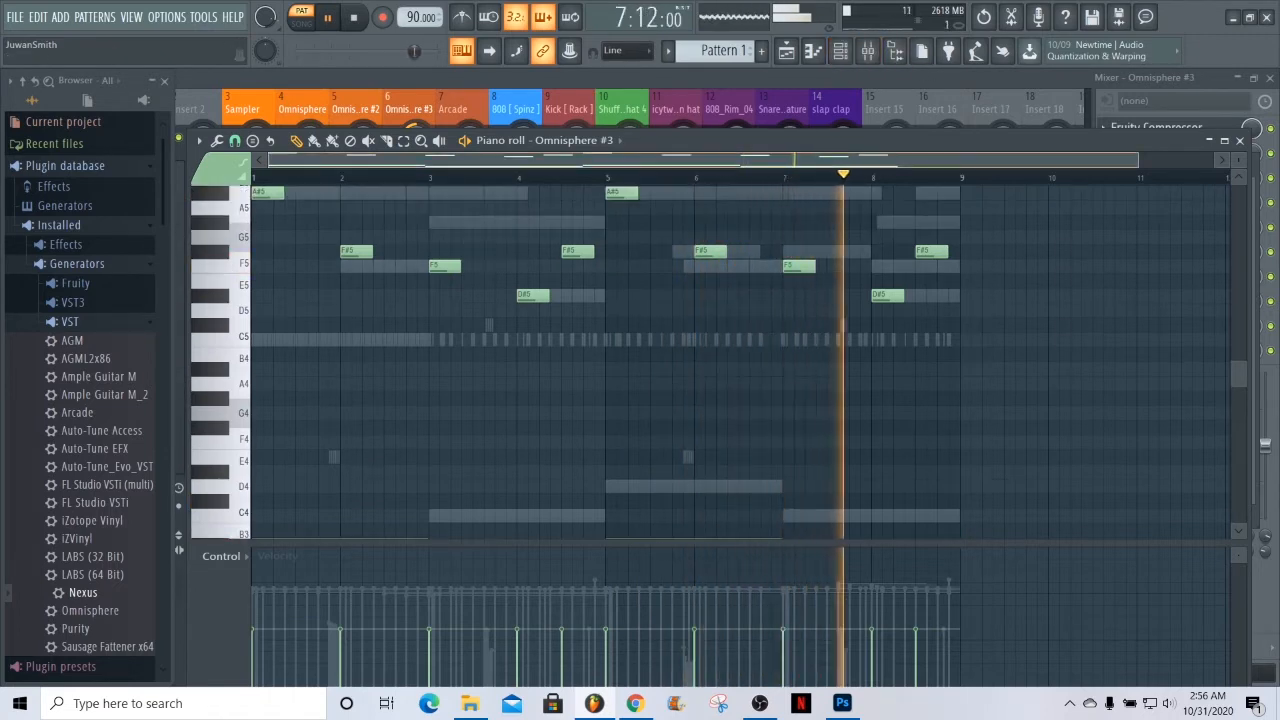
scroll(464, 340, "up", 2)
scroll(715, 340, "up", 2)
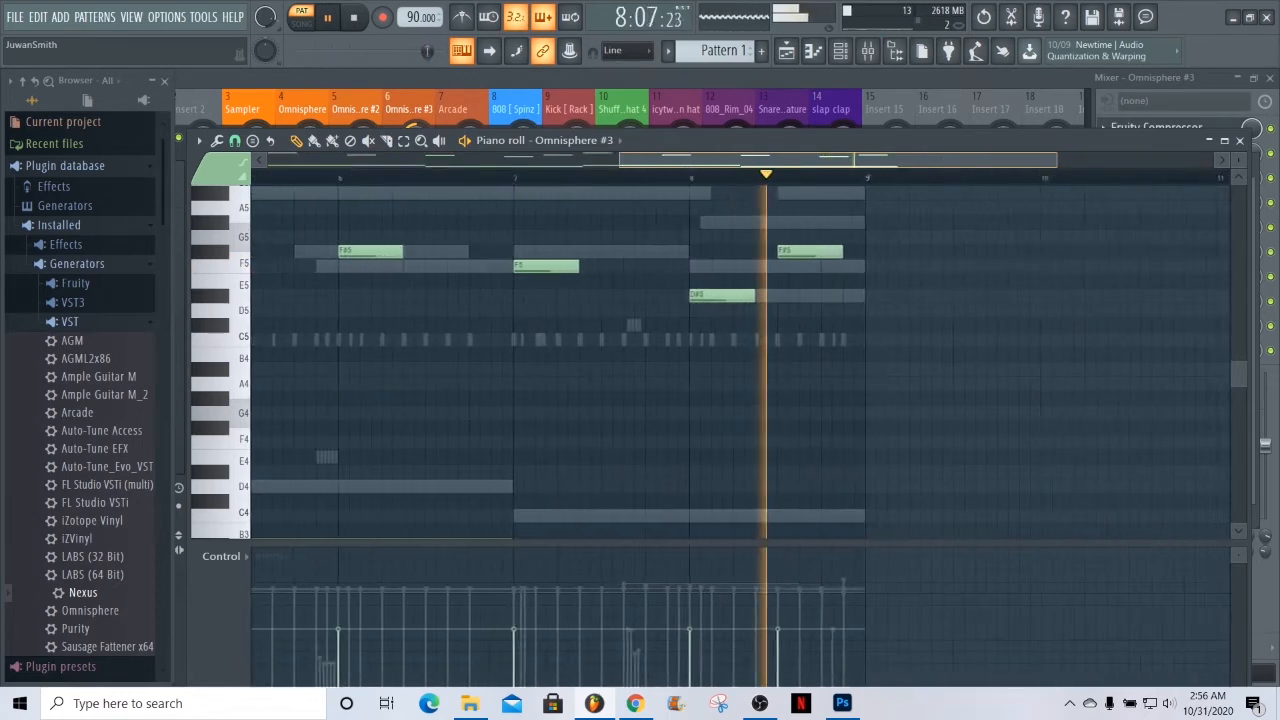
left_click_drag(838, 160, 520, 166)
left_click(325, 16)
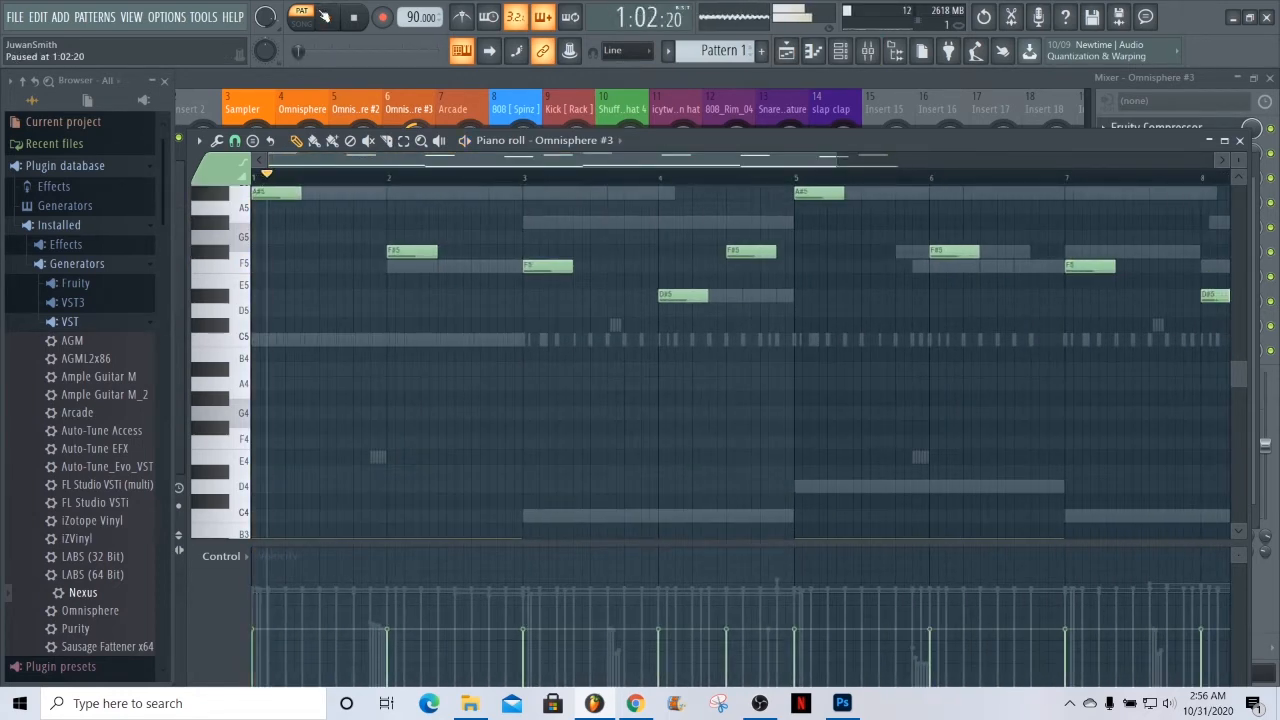
- View the Arcade channel's preset and its notes in the piano roll, and play the channel solo
key("F6")
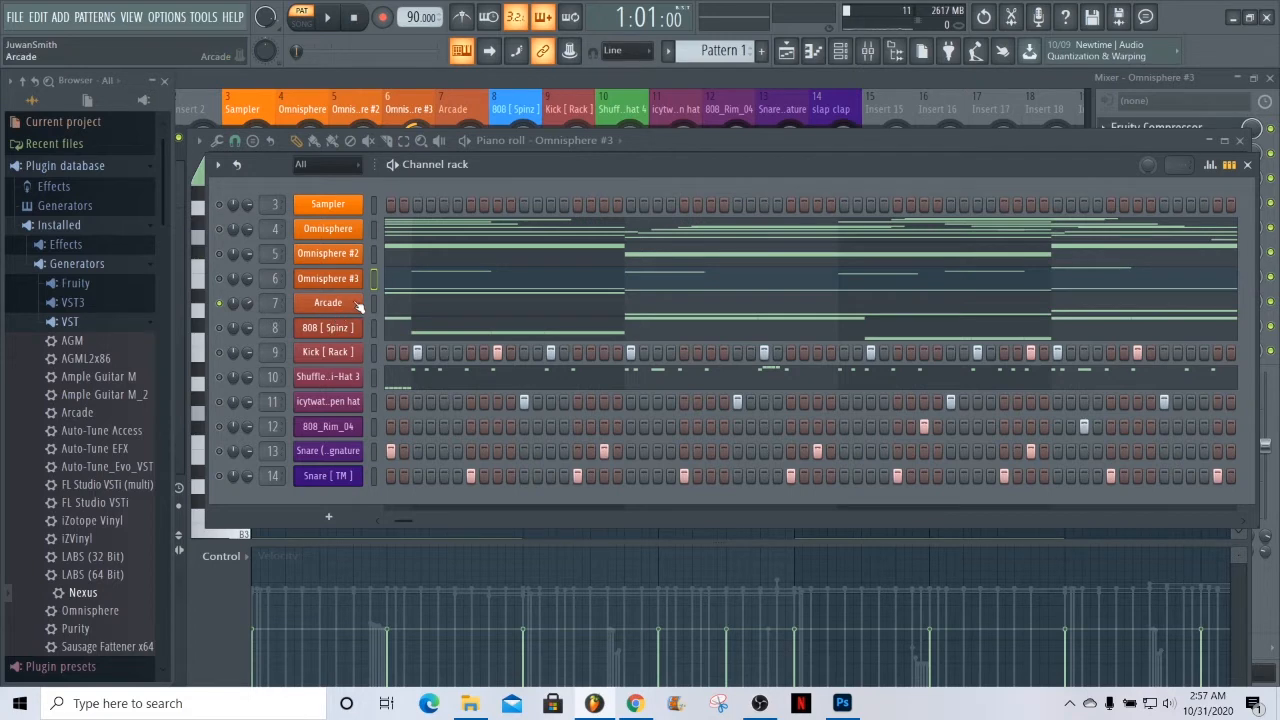
left_click(396, 309)
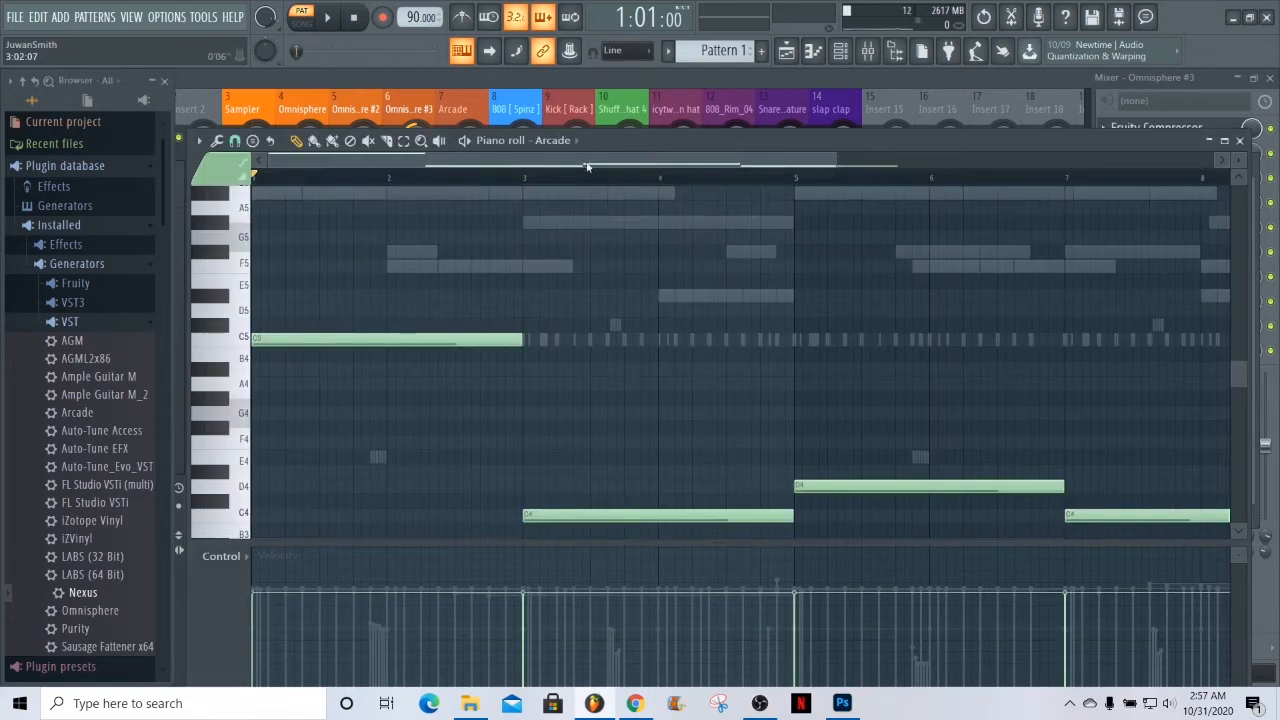
left_click(840, 50)
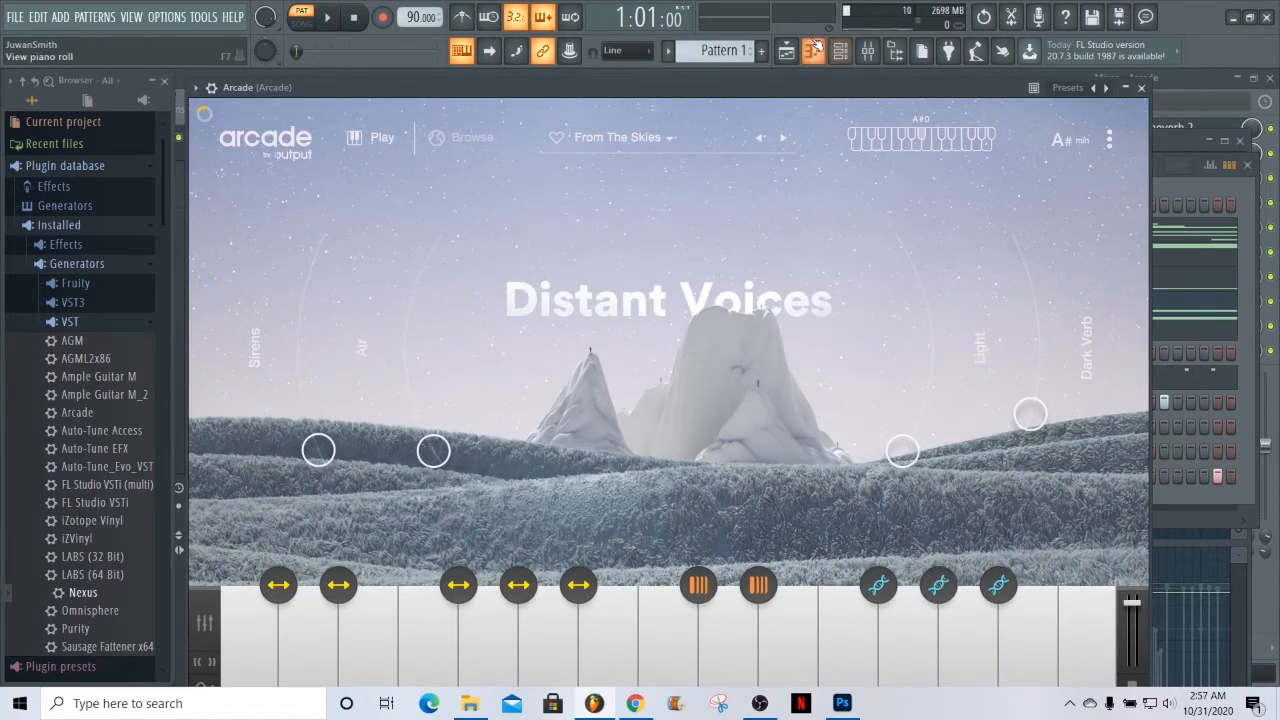
left_click(840, 50)
left_click(480, 285)
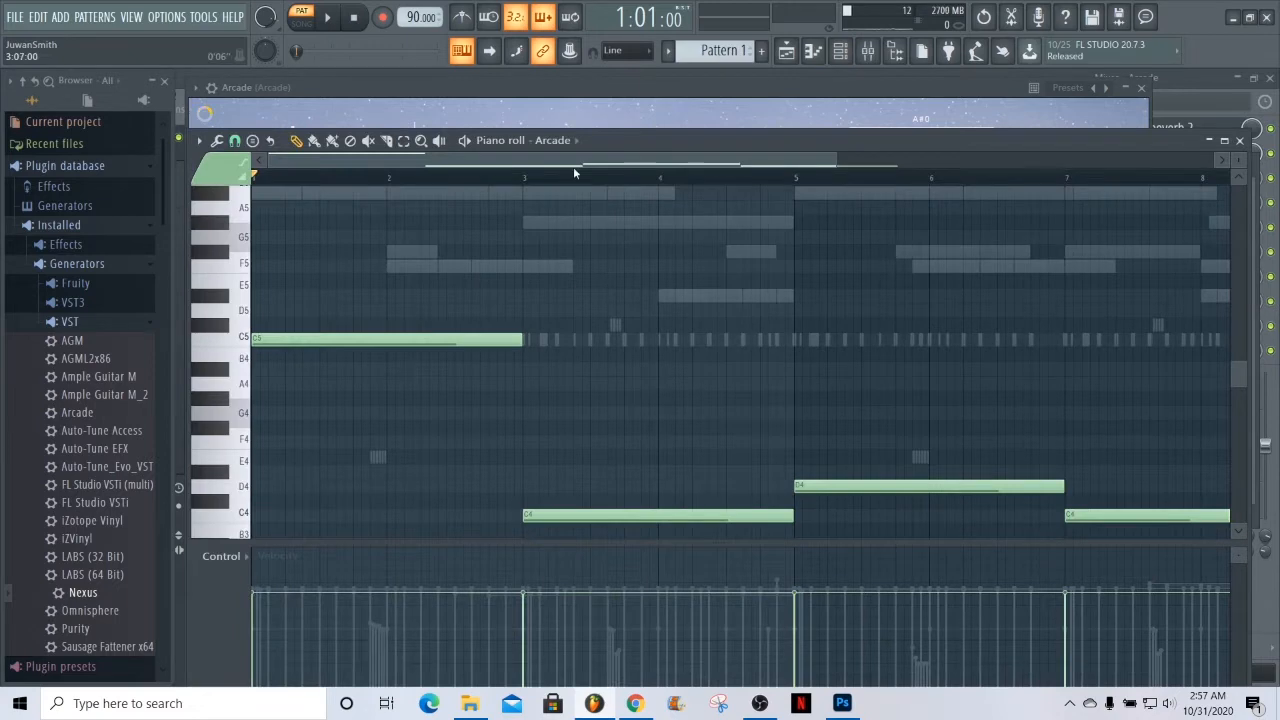
scroll(574, 172, "down", 3)
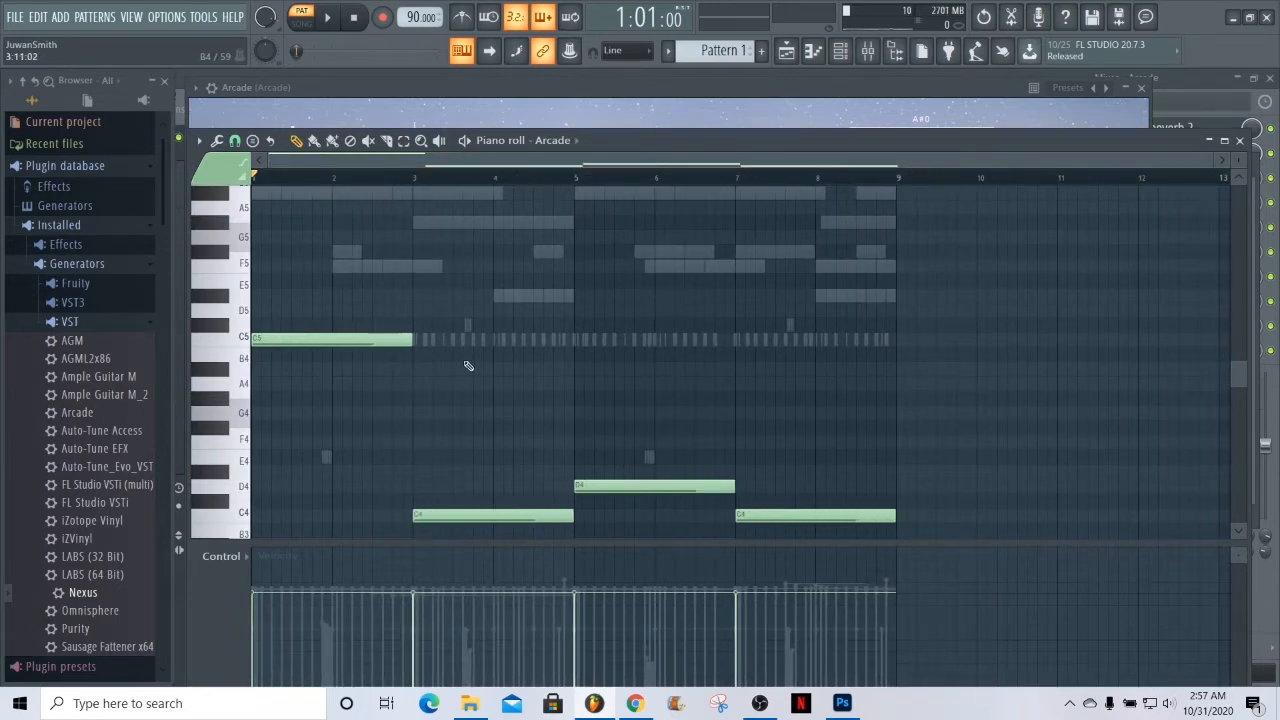
left_click(330, 19)
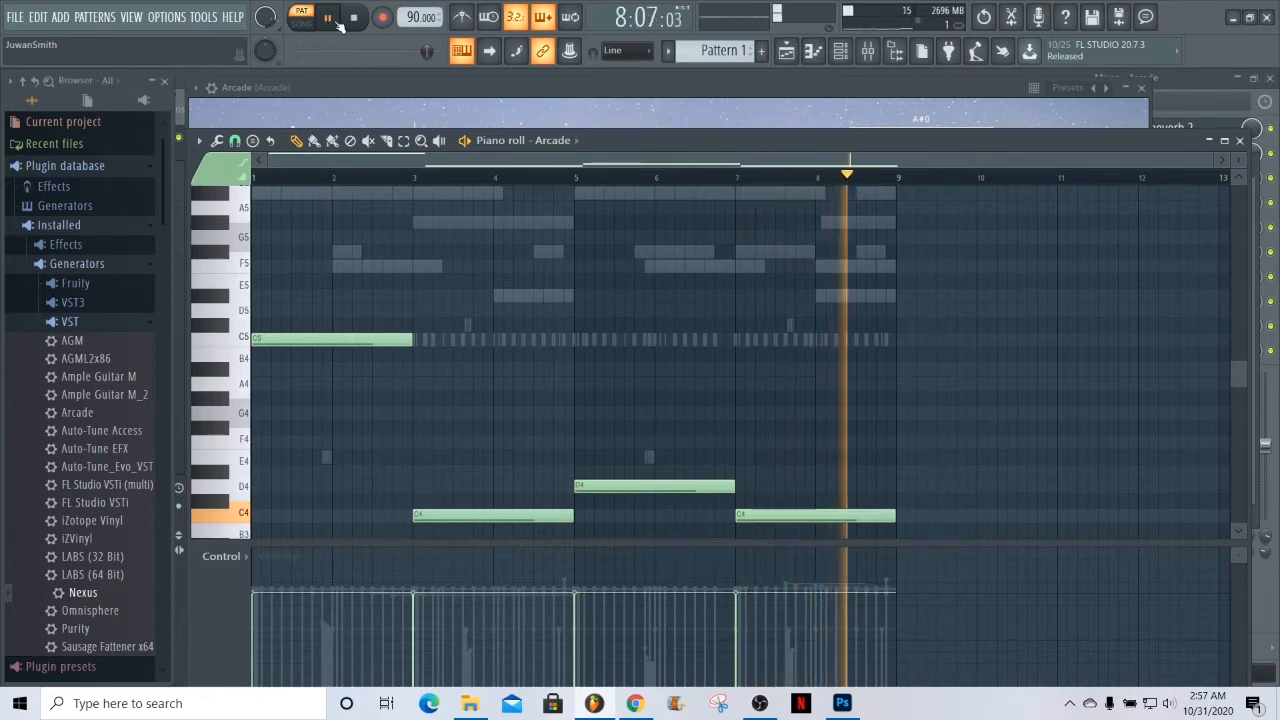
- Stop playback and unmute the three Omnisphere channels in the channel rack alongside Arcade
key("space")
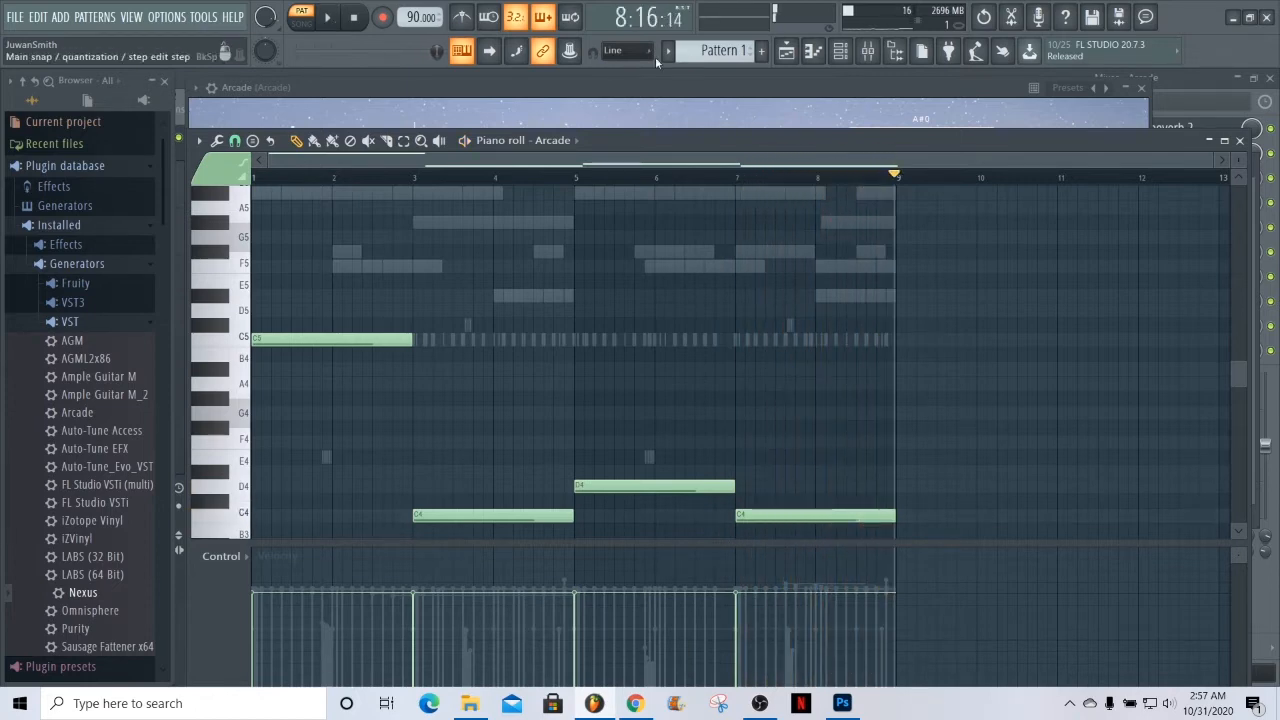
key("F6")
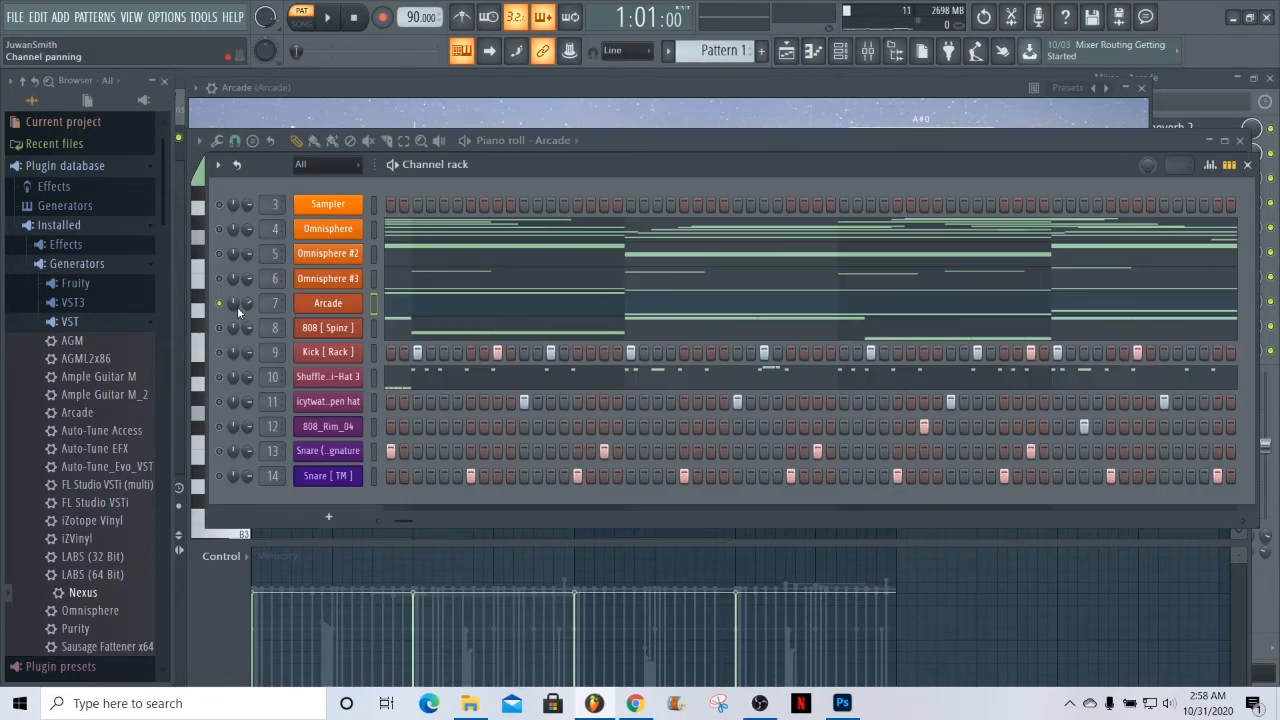
left_click(221, 229)
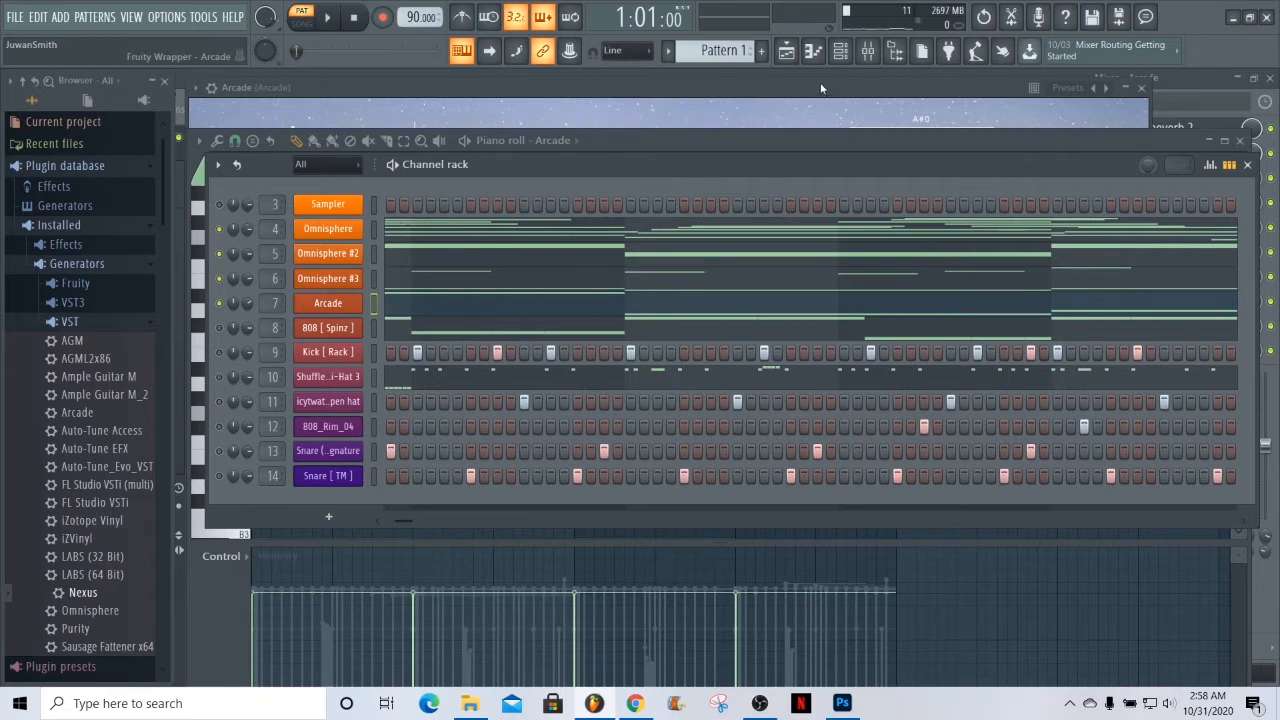
- Lower the mixer faders of the Omnisphere, Omnisphere #2, Omnisphere #3 and Arcade tracks together, setting Omnisphere #2 to -4.9 dB
left_click(840, 50)
left_click(867, 50)
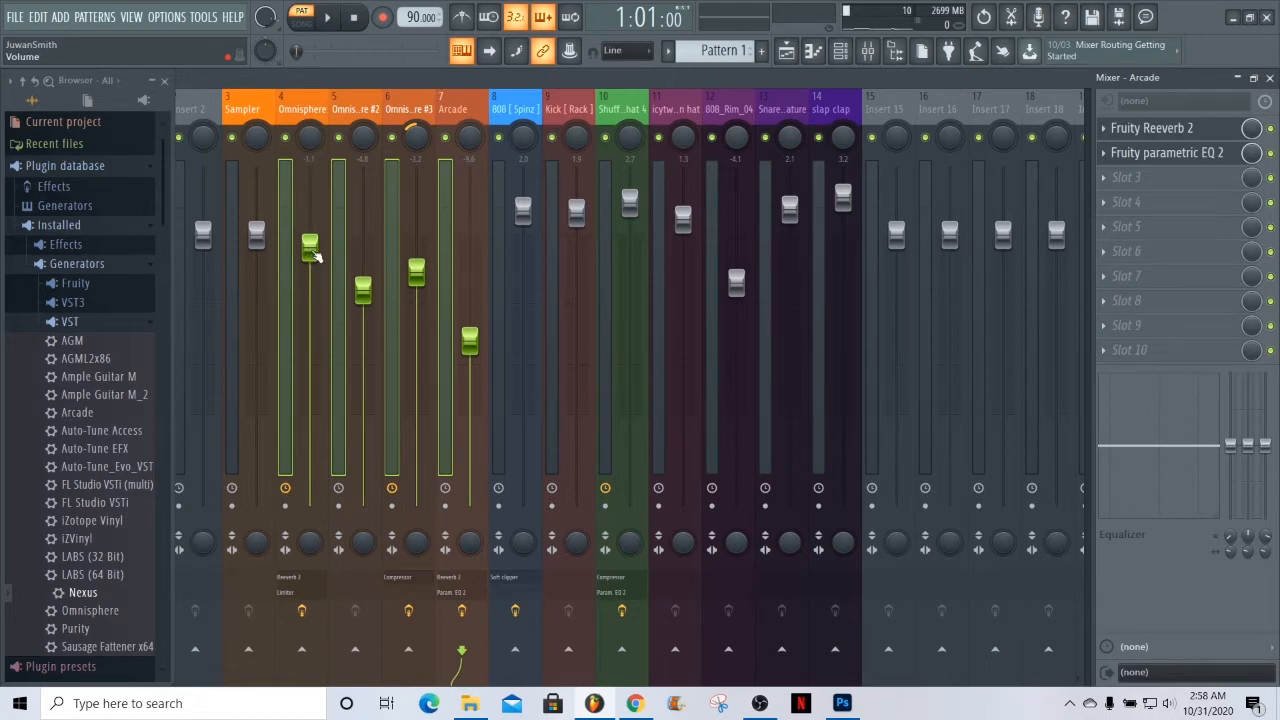
left_click(363, 293)
left_click_drag(363, 291, 363, 293)
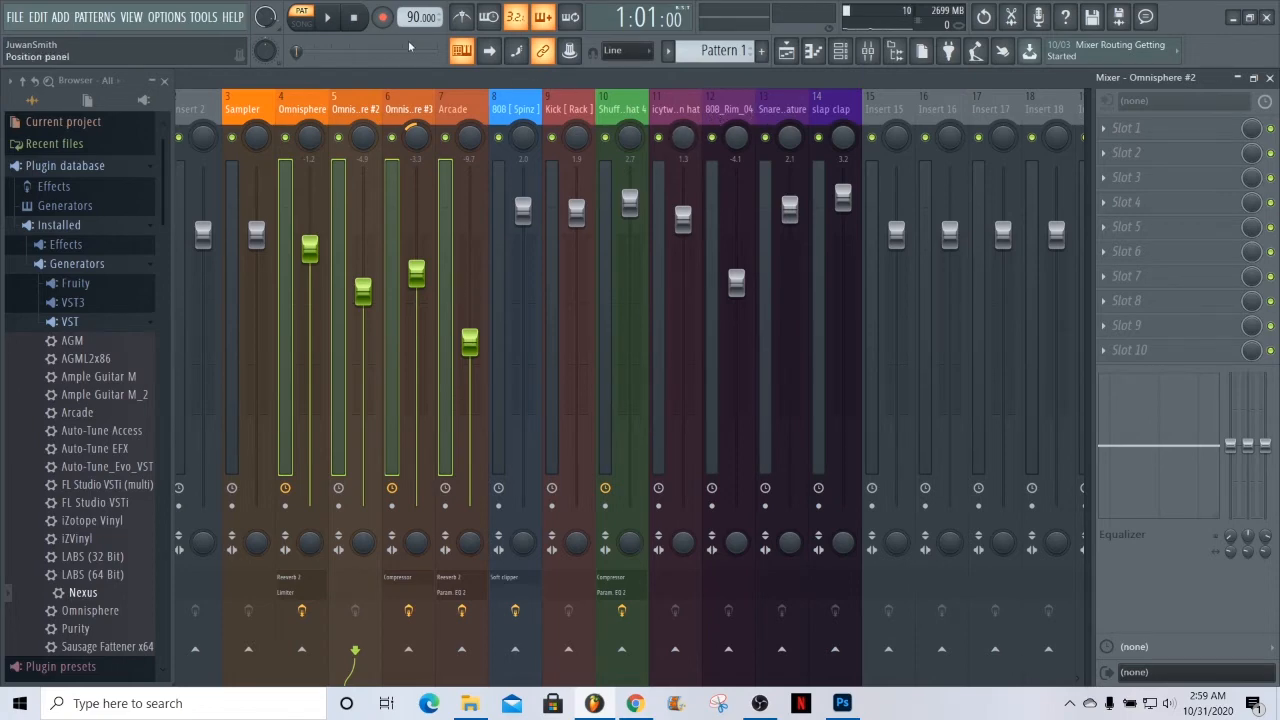
- Play the four melody channels together while watching their mixer levels, select the Omnisphere #3 track, and stop playback
left_click(327, 20)
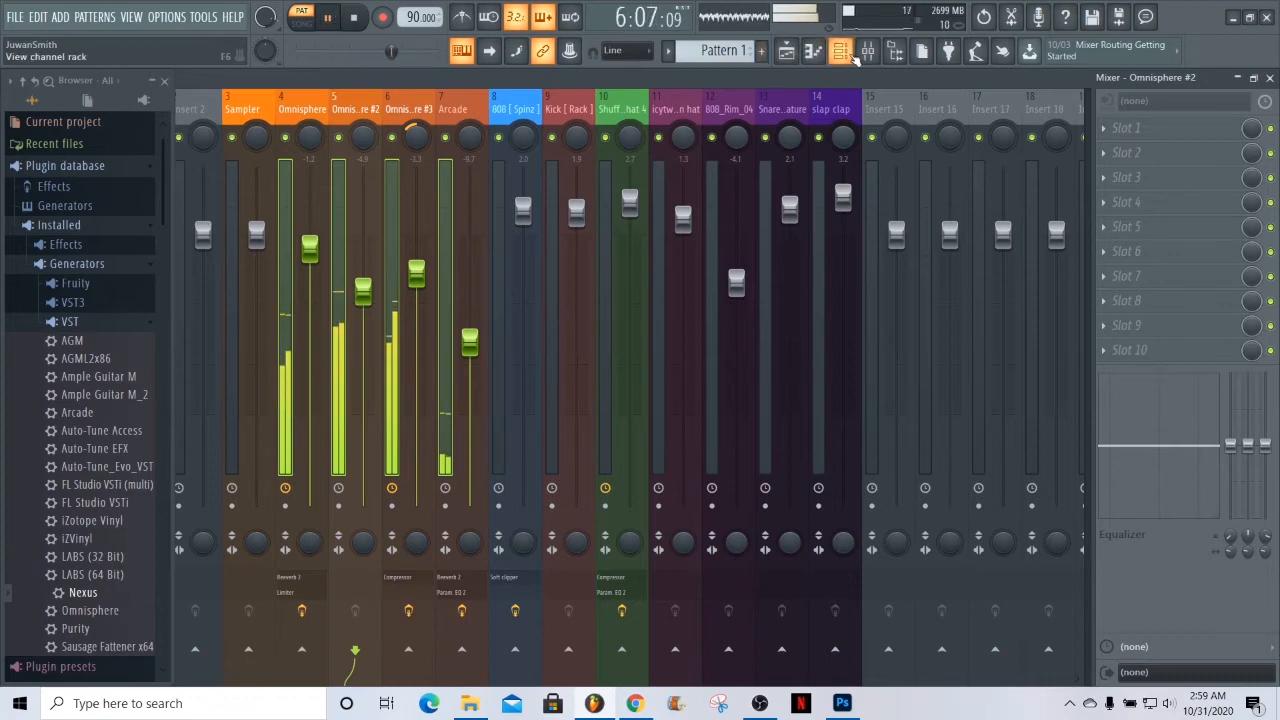
left_click(409, 109)
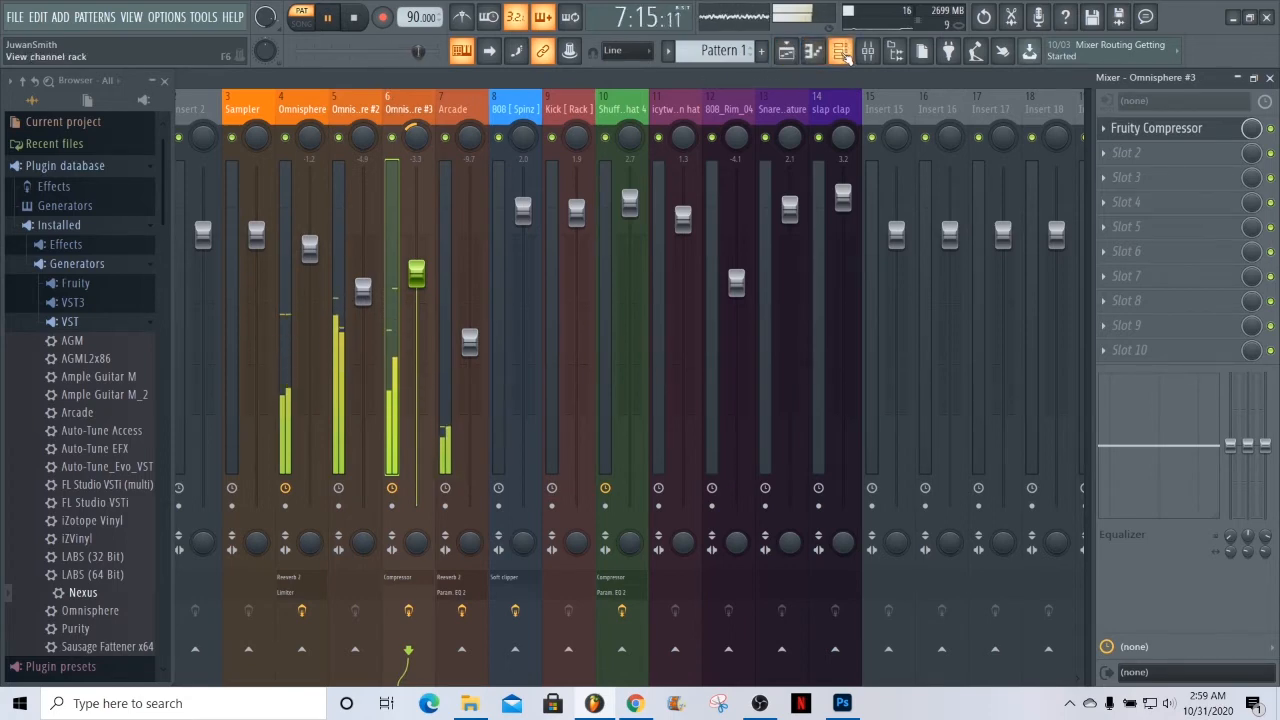
left_click(358, 19)
- Unmute the 808, kick, hi-hat, open hat, rim and snare channels in the channel rack, and mute the melody channels
key("F6")
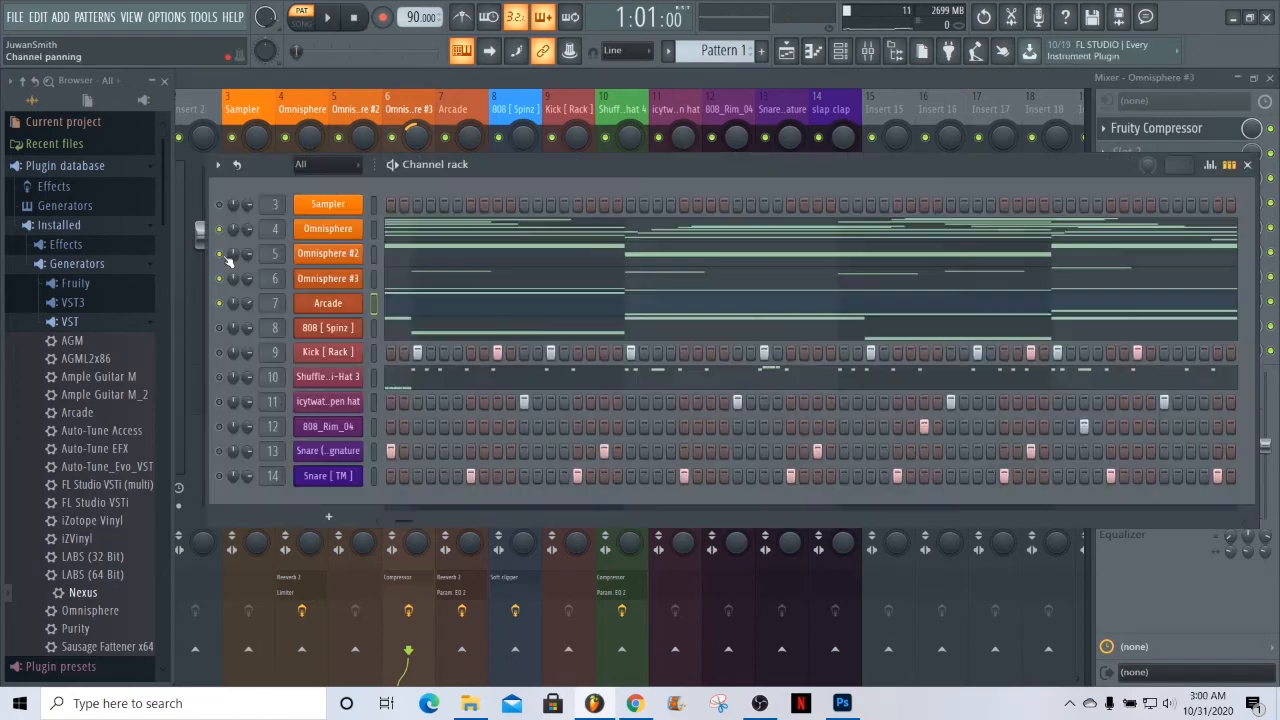
left_click(220, 329)
left_click(220, 353)
left_click(220, 379)
left_click(220, 402)
left_click(220, 427)
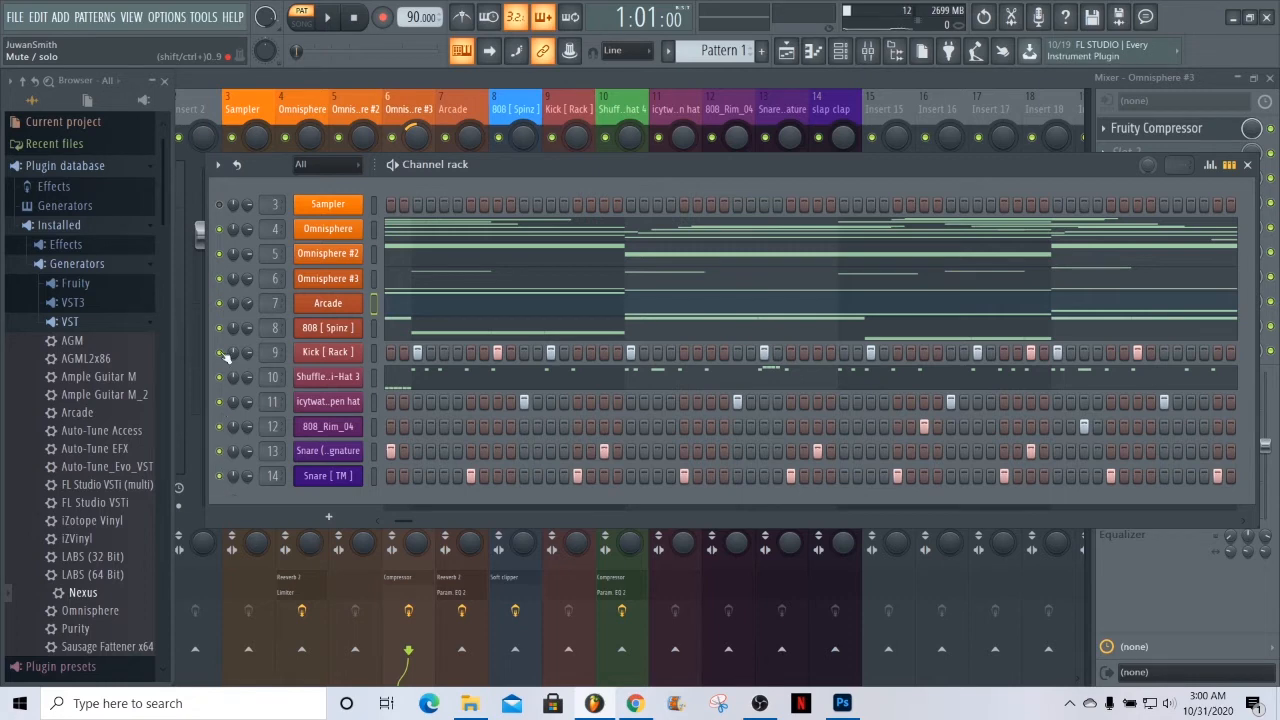
left_click(219, 278)
- Review the 808 [ Spinz ] channel's sample waveform, volume envelope, fade-out amount and precomputed effects
left_click(330, 328)
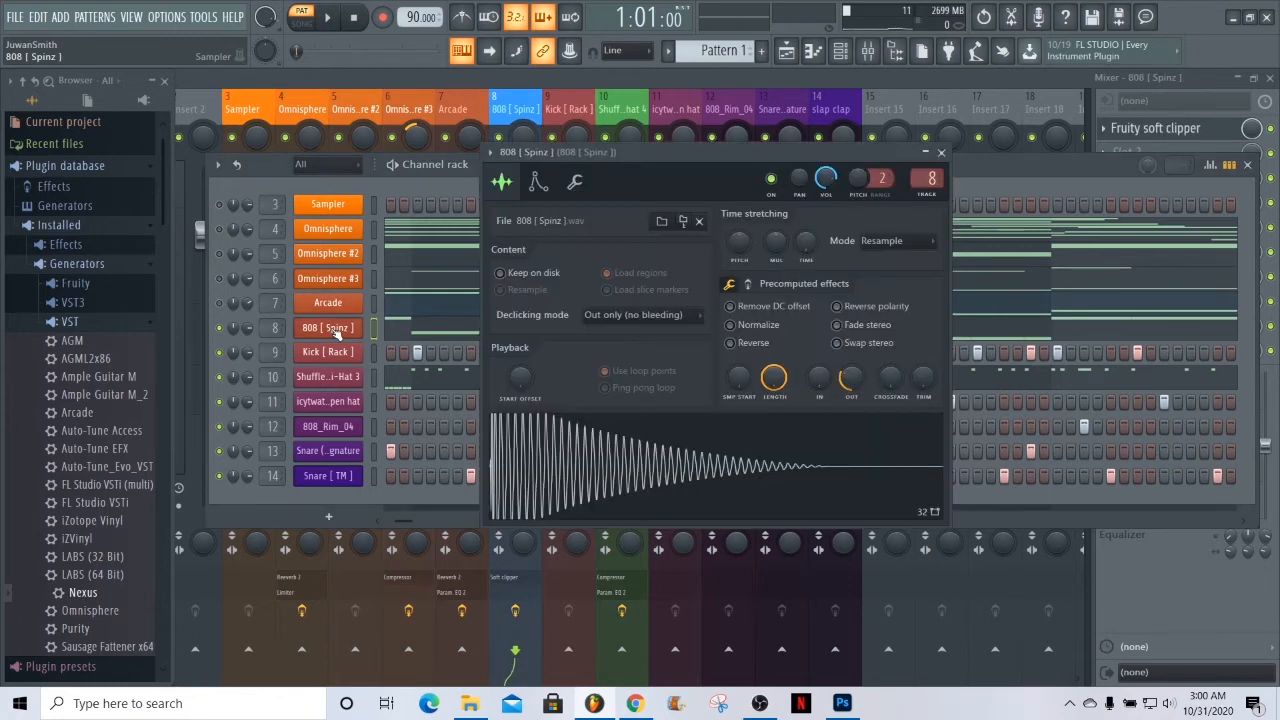
left_click(538, 182)
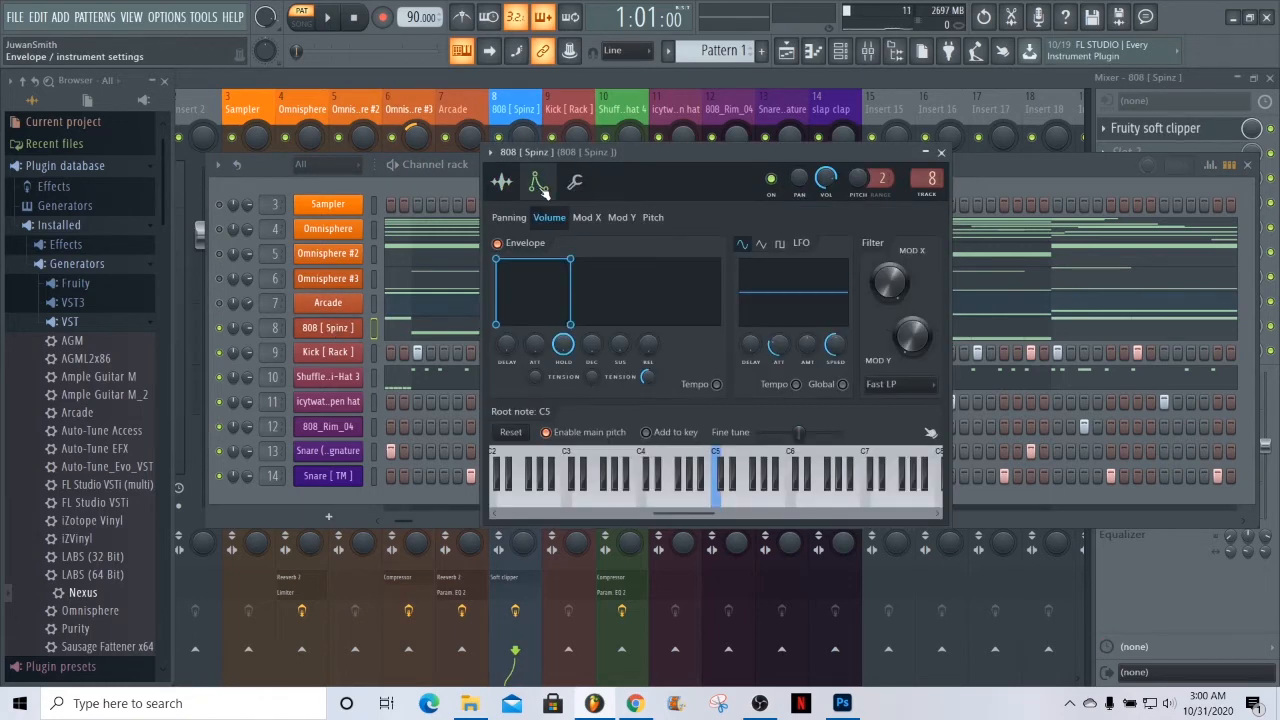
left_click(502, 181)
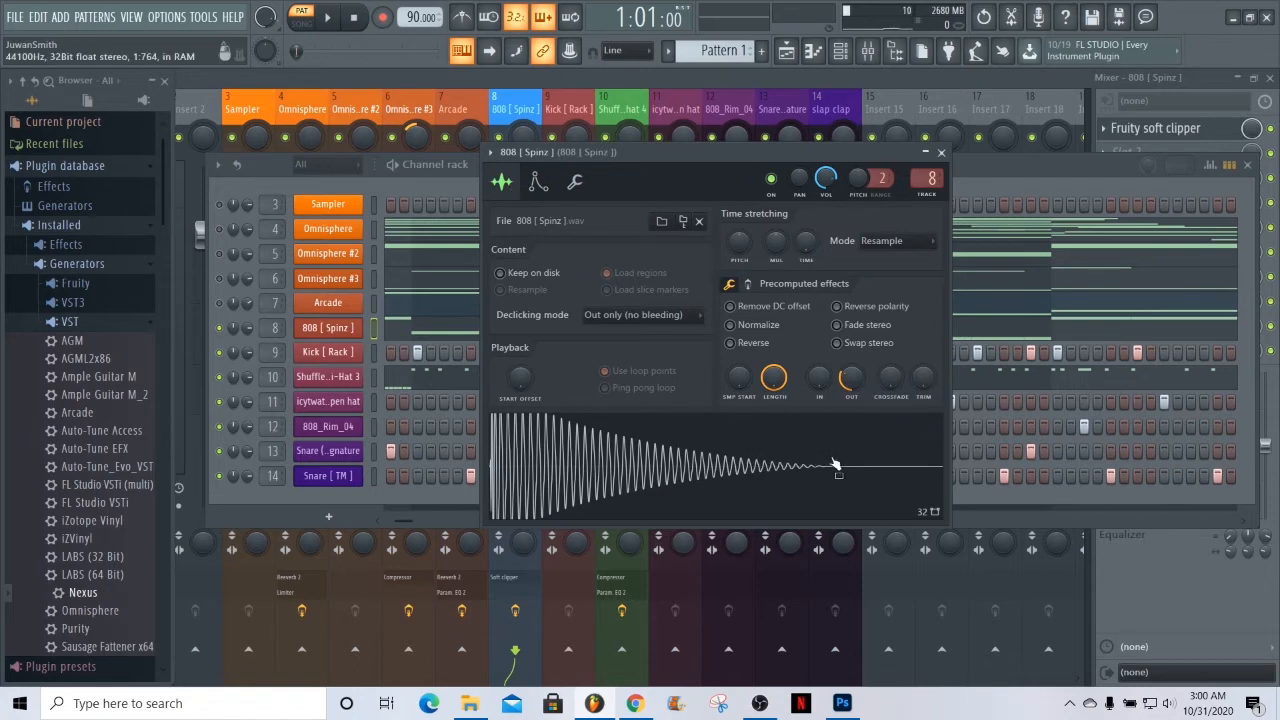
left_click_drag(851, 377, 851, 338)
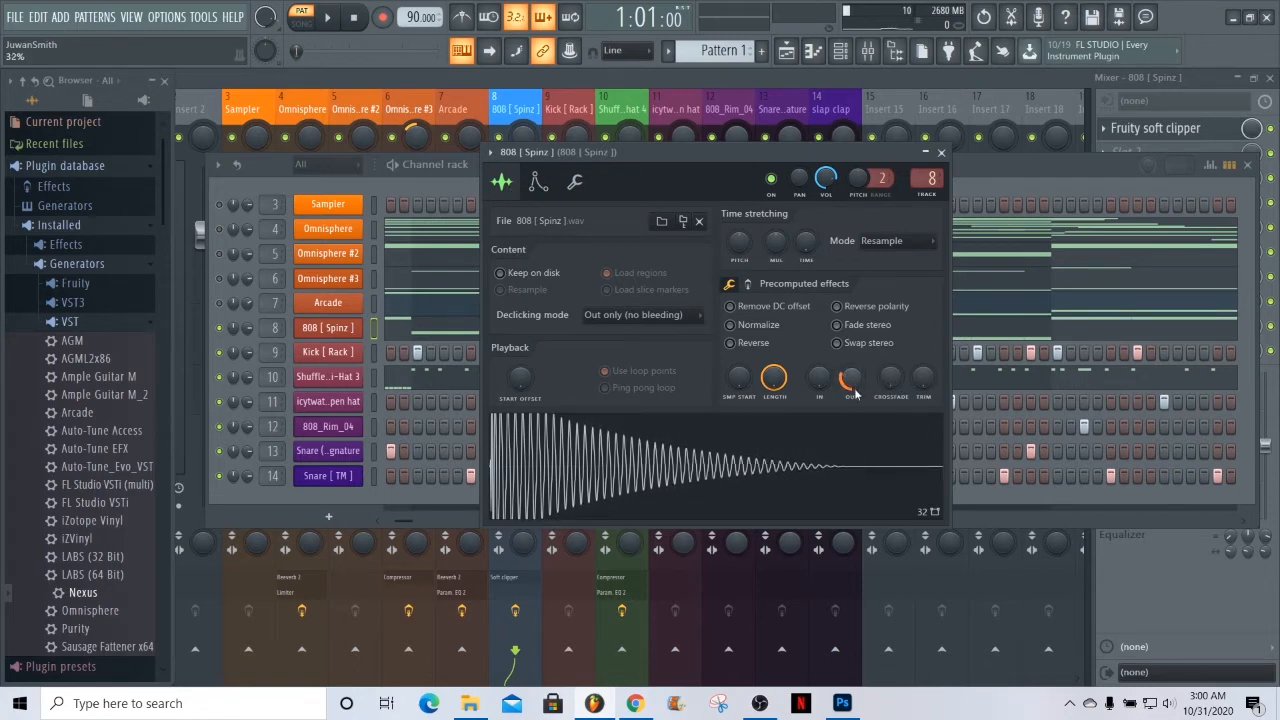
left_click(750, 285)
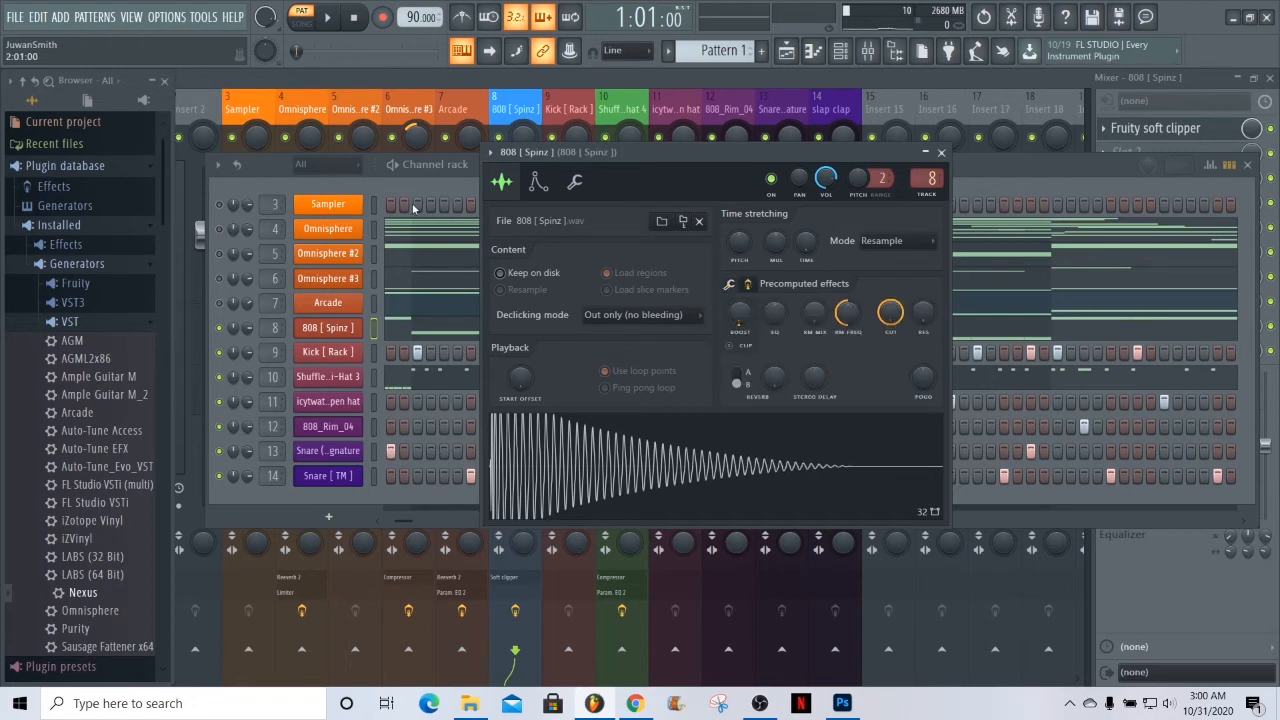
- Examine the Shuffler Hi-Hat 3 notes in the piano roll up close and across the full pattern, and return to the channel rack
left_click(376, 366)
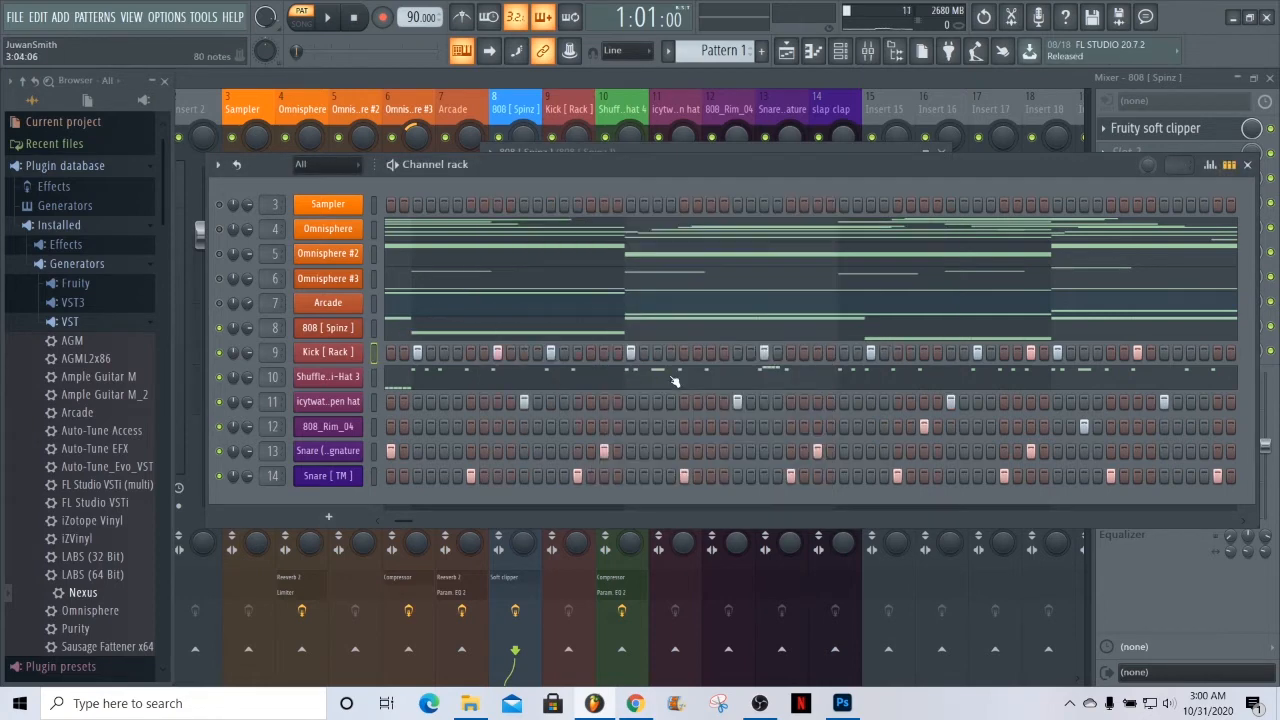
left_click(407, 381)
left_click_drag(1212, 160, 610, 160)
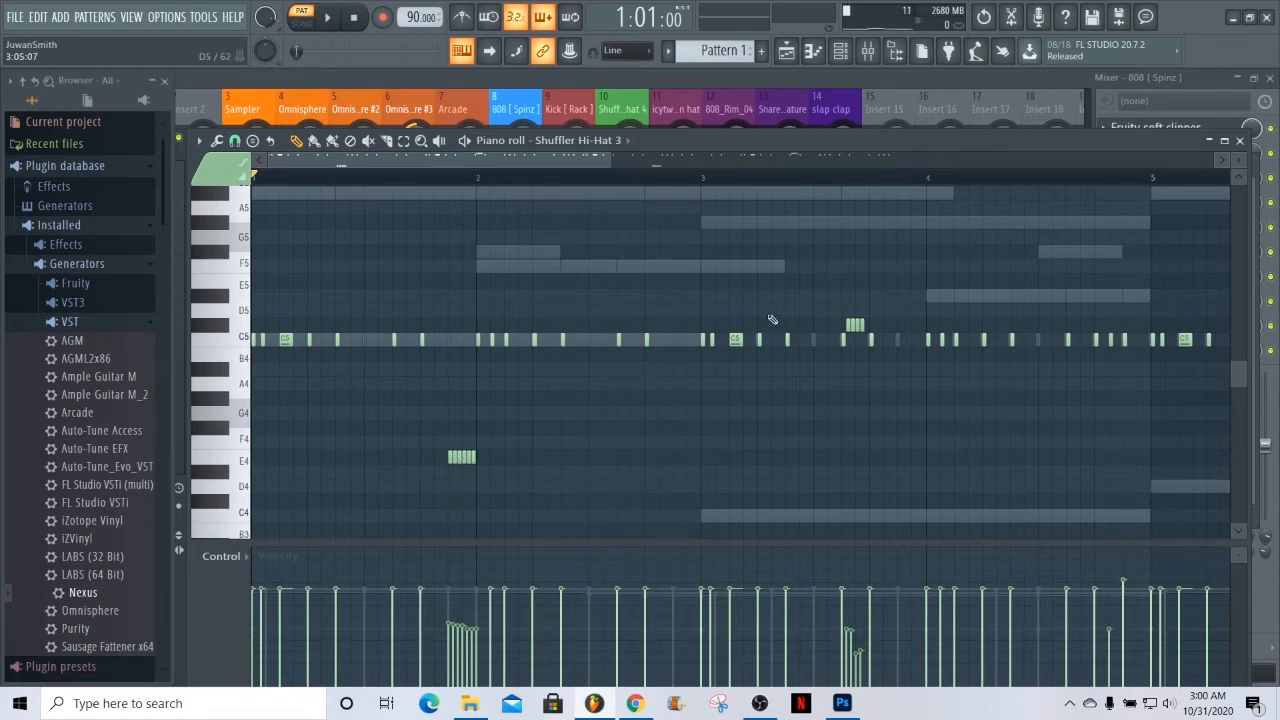
left_click_drag(568, 160, 1208, 160)
left_click(840, 51)
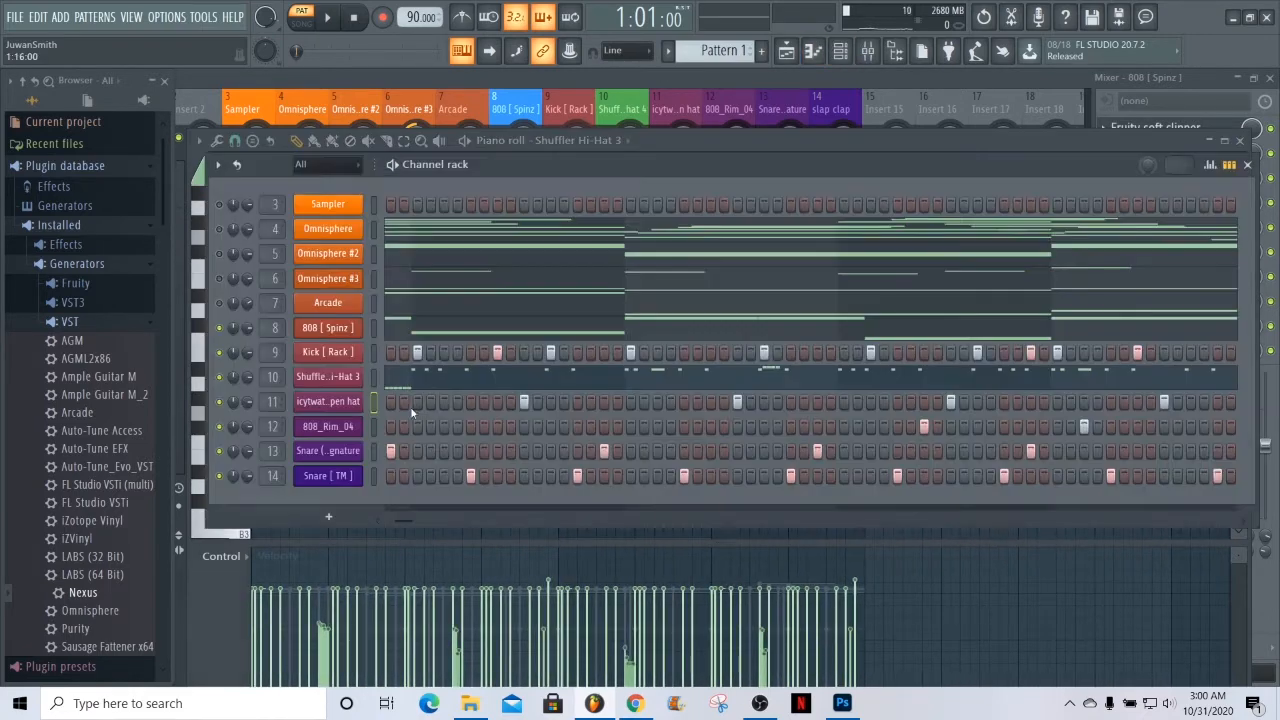
- View the open hat and rim steps from the start of the pattern and preview the 808_Rim_04 sample
left_click_drag(403, 520, 374, 501)
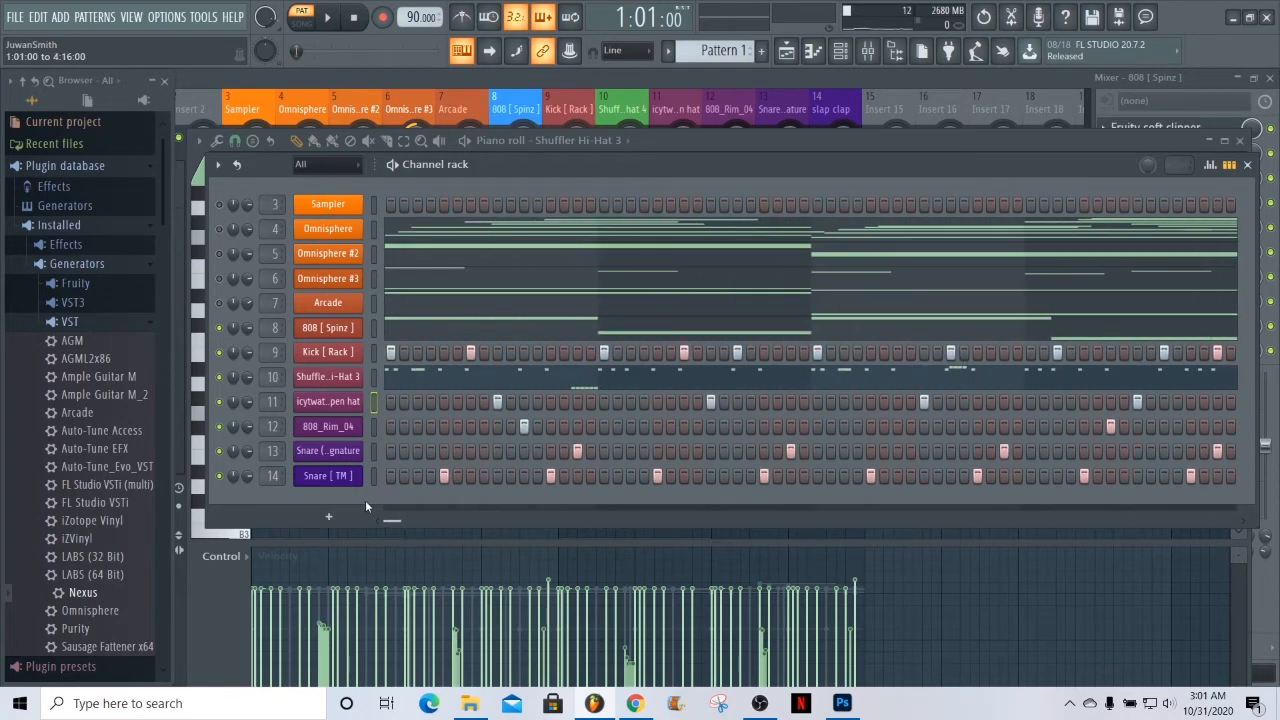
left_click(328, 426)
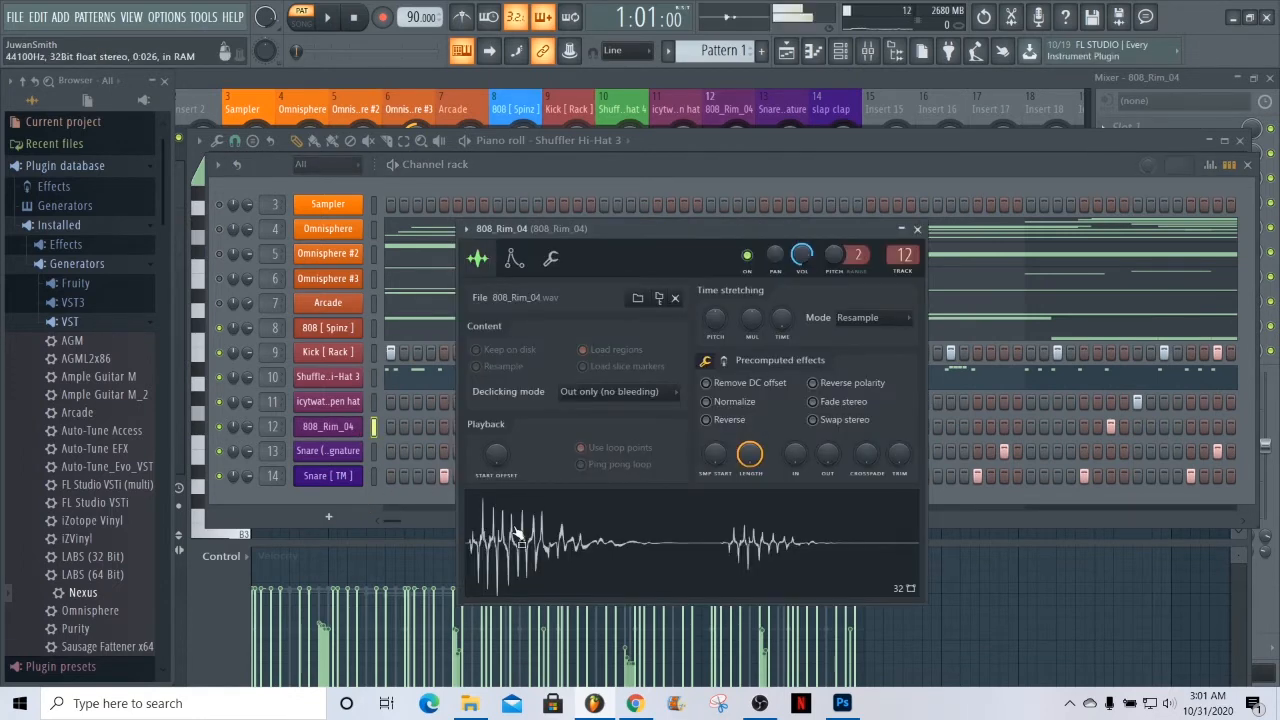
left_click(537, 184)
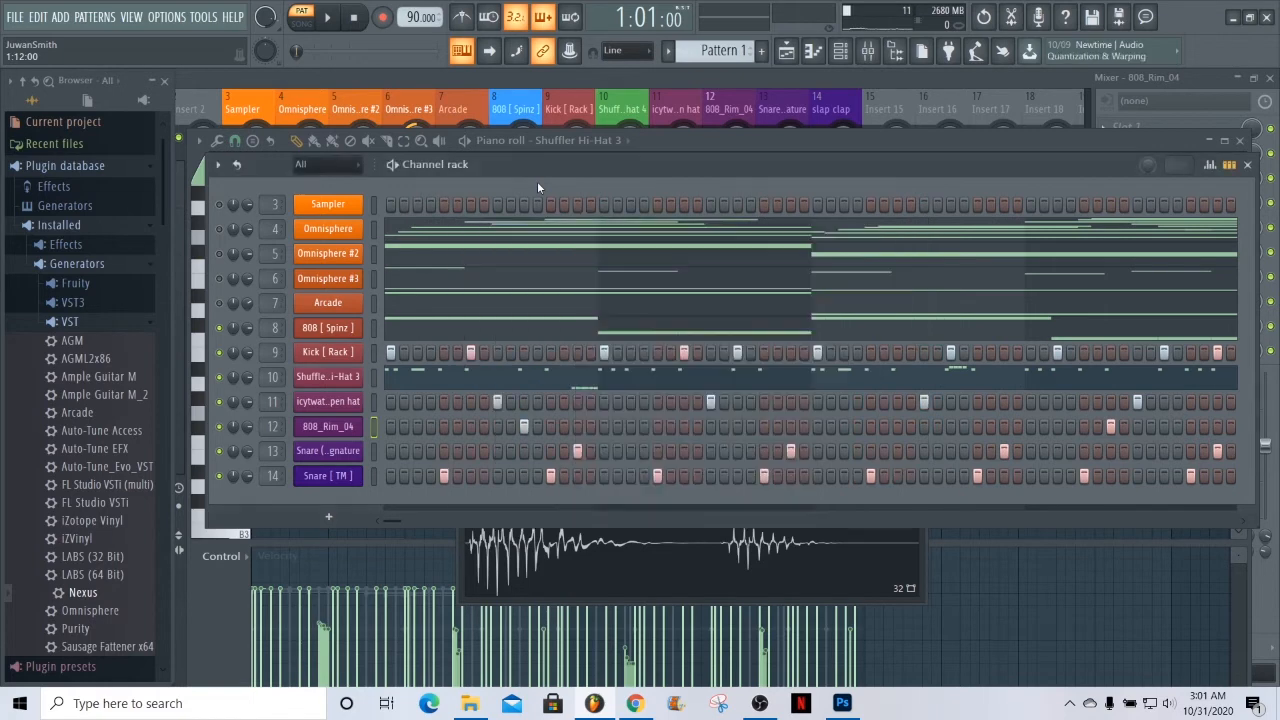
- Preview the samples of the Snare (15) Zay Signature and Snare [ TM ] channels and return to the channel rack
mouse_move(397, 516)
left_mouse_down()
mouse_move(476, 522)
mouse_move(371, 518)
left_mouse_up()
left_click(350, 453)
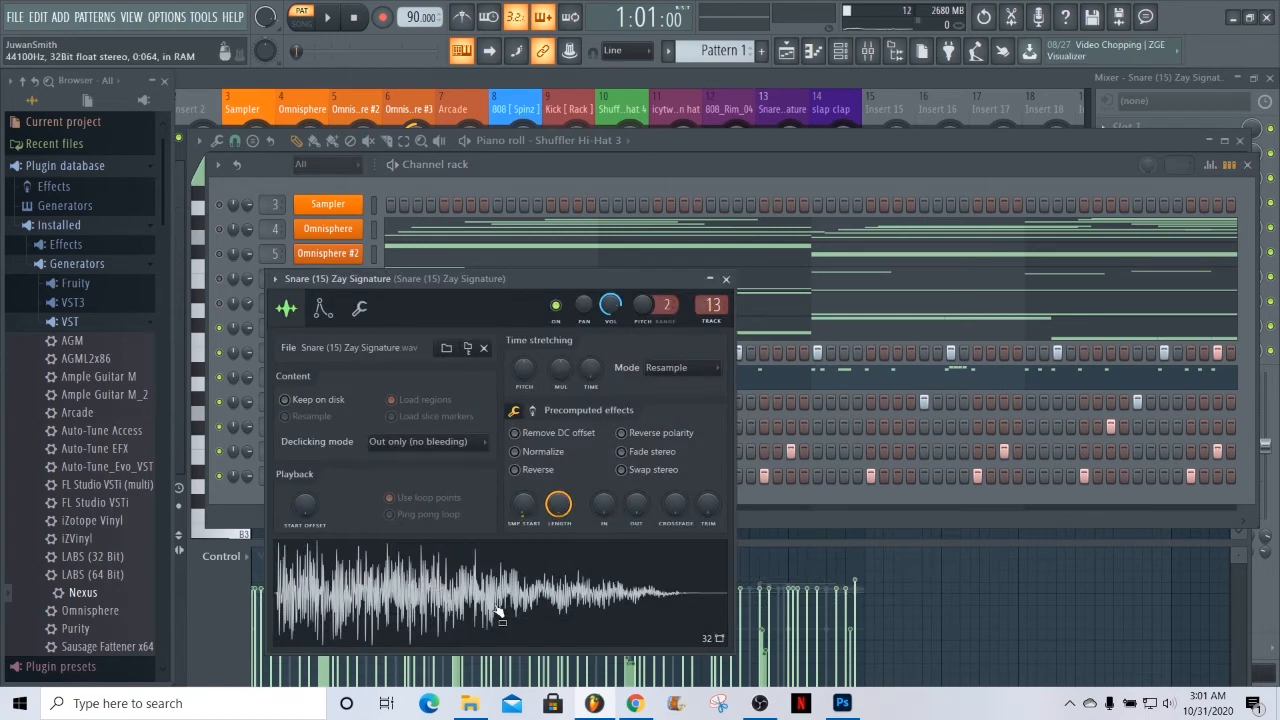
left_click(586, 182)
left_click(330, 476)
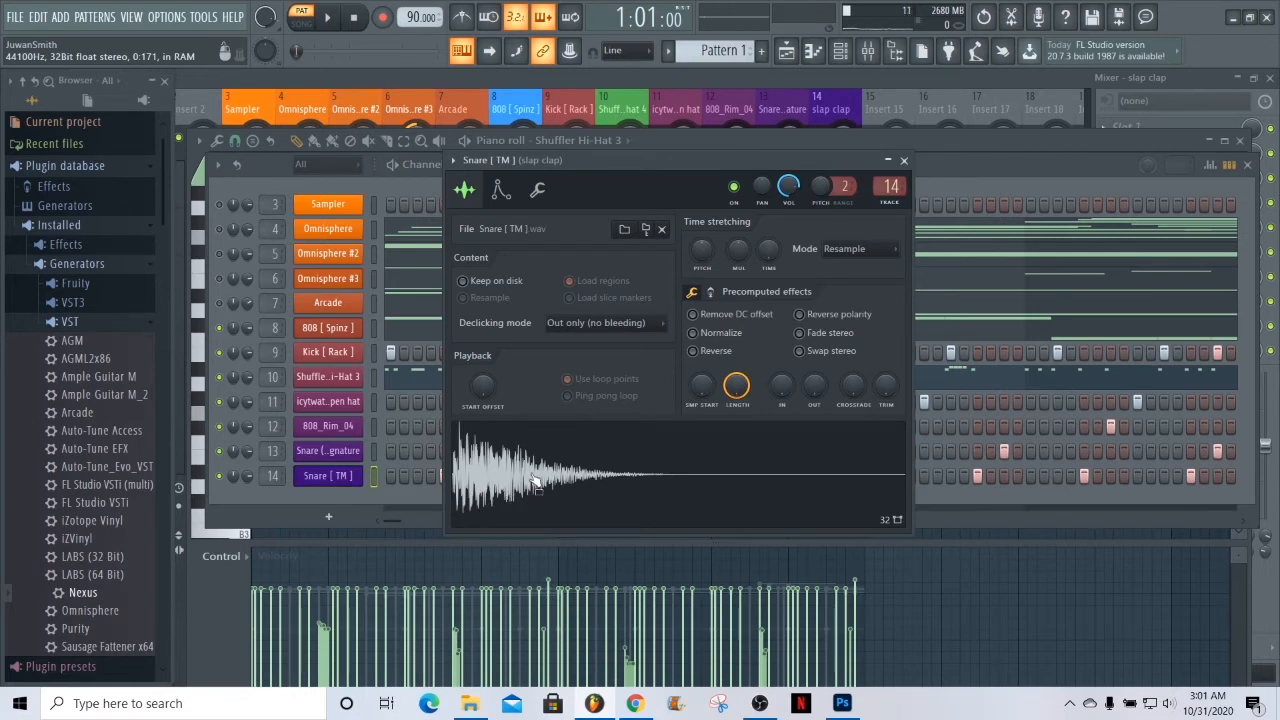
left_click(431, 188)
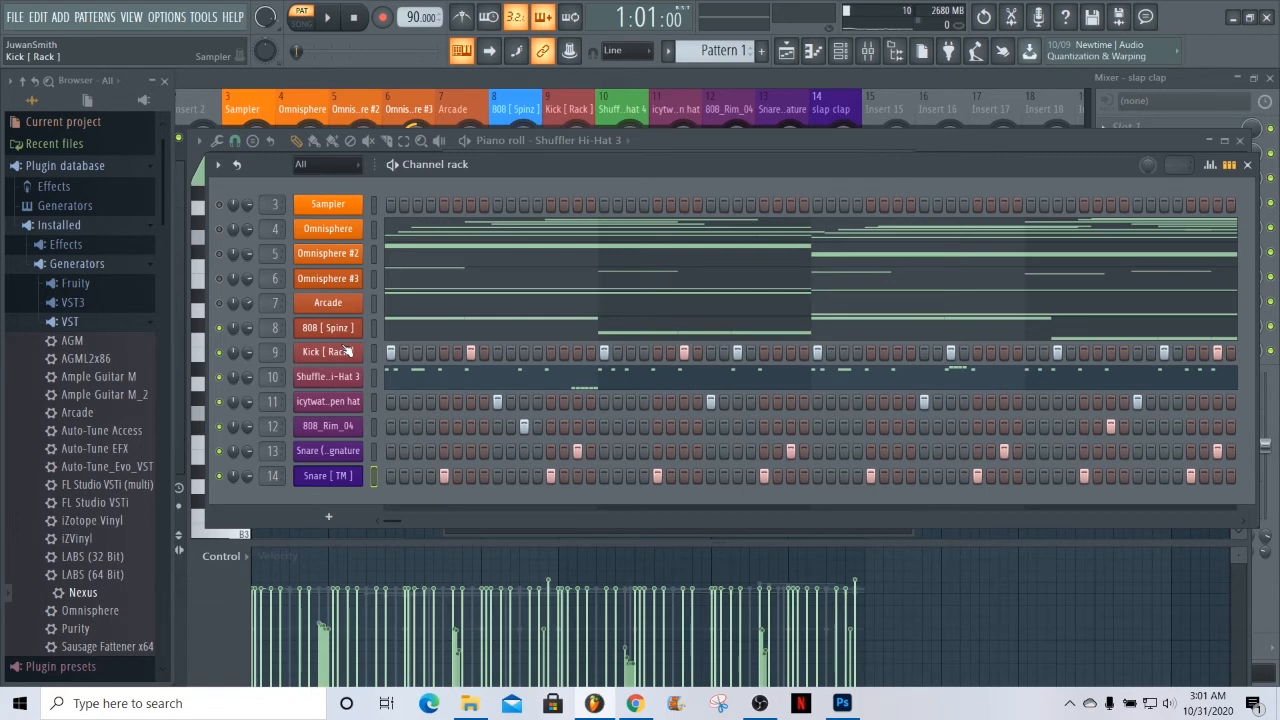
- Play only the 808 and drum channels while following their steps through the pattern, and stop playback
key("space")
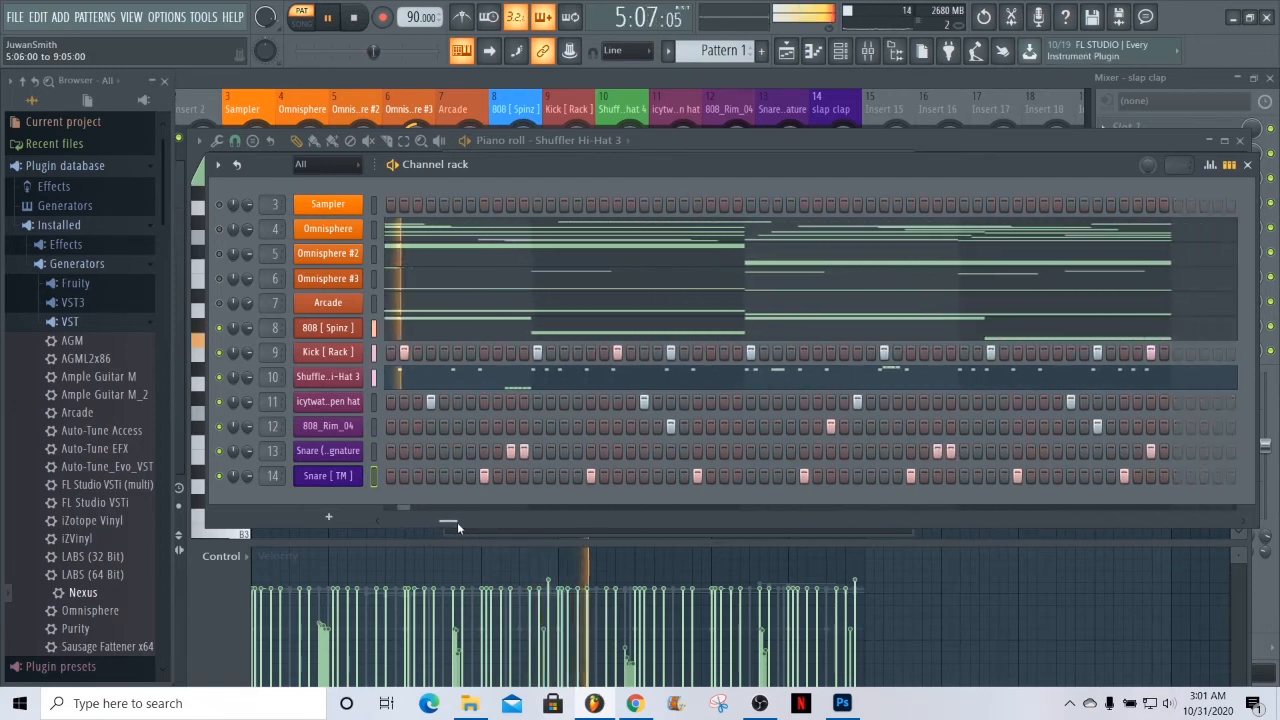
left_click_drag(457, 522, 464, 522)
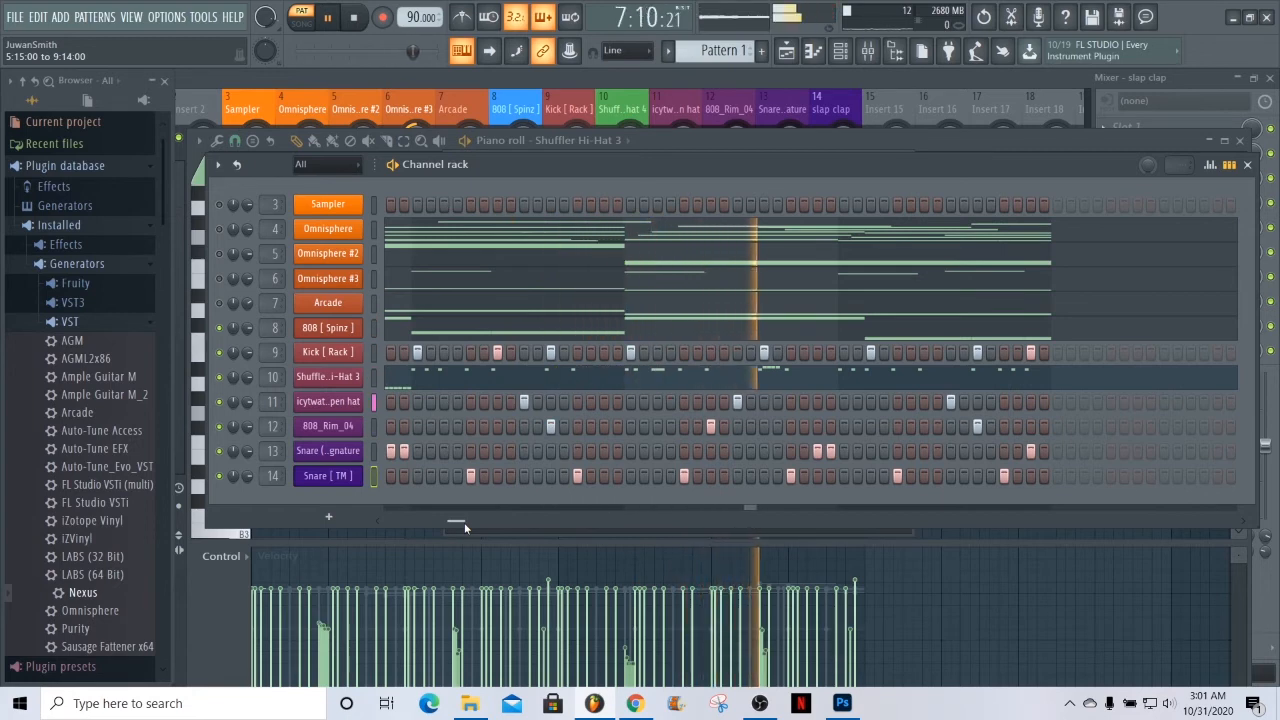
left_click_drag(464, 522, 390, 521)
key("space")
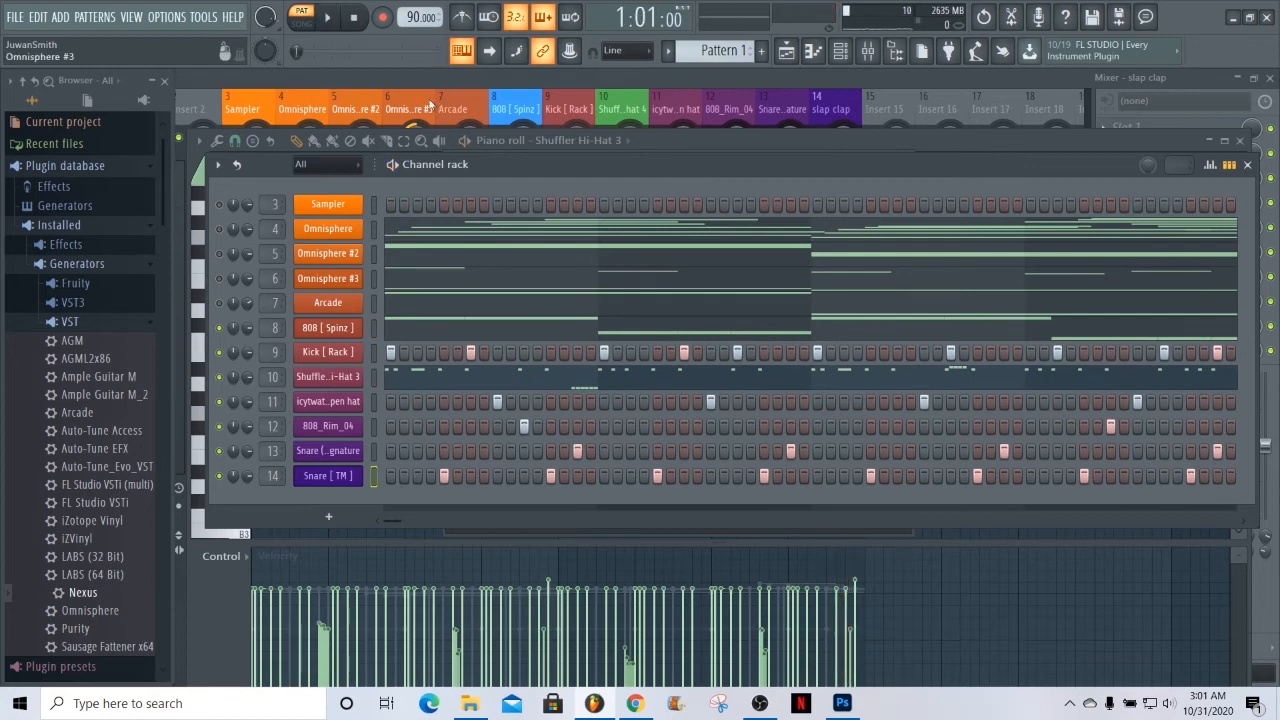
- Select the mixer tracks from 808 [ Spinz ] through slap clap to review the drum levels
left_click(471, 80)
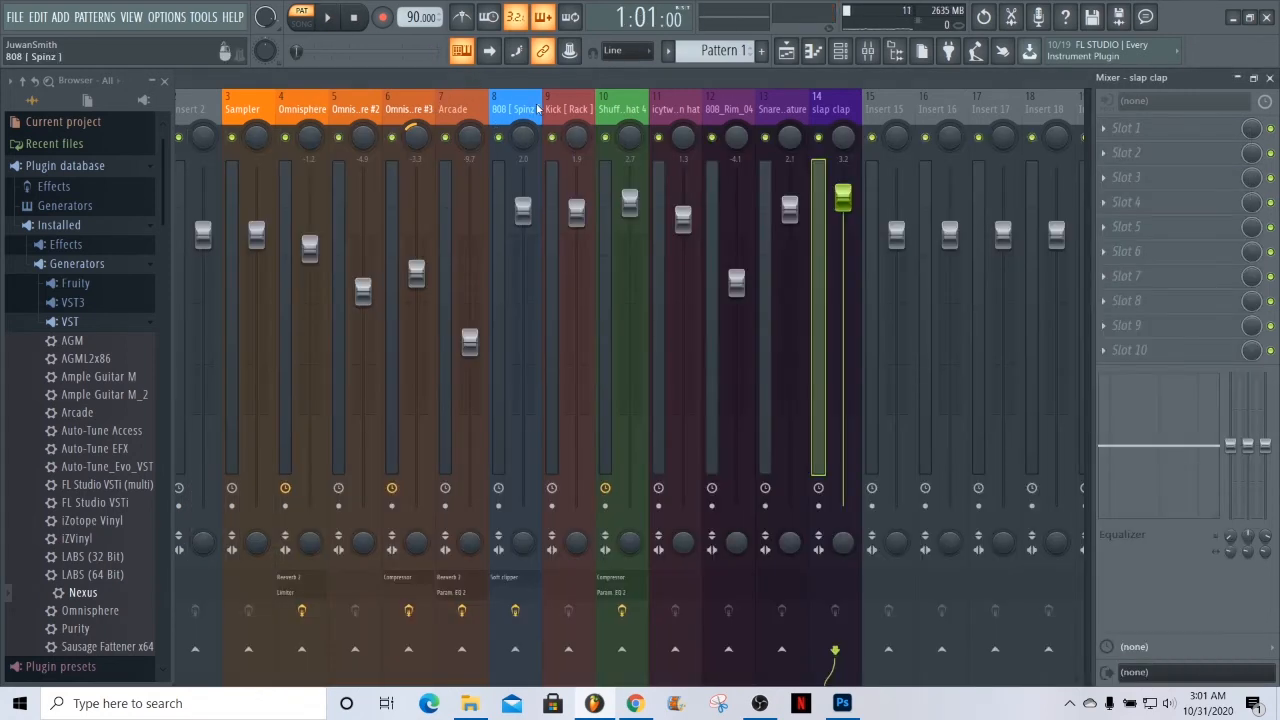
left_click_drag(538, 107, 820, 108)
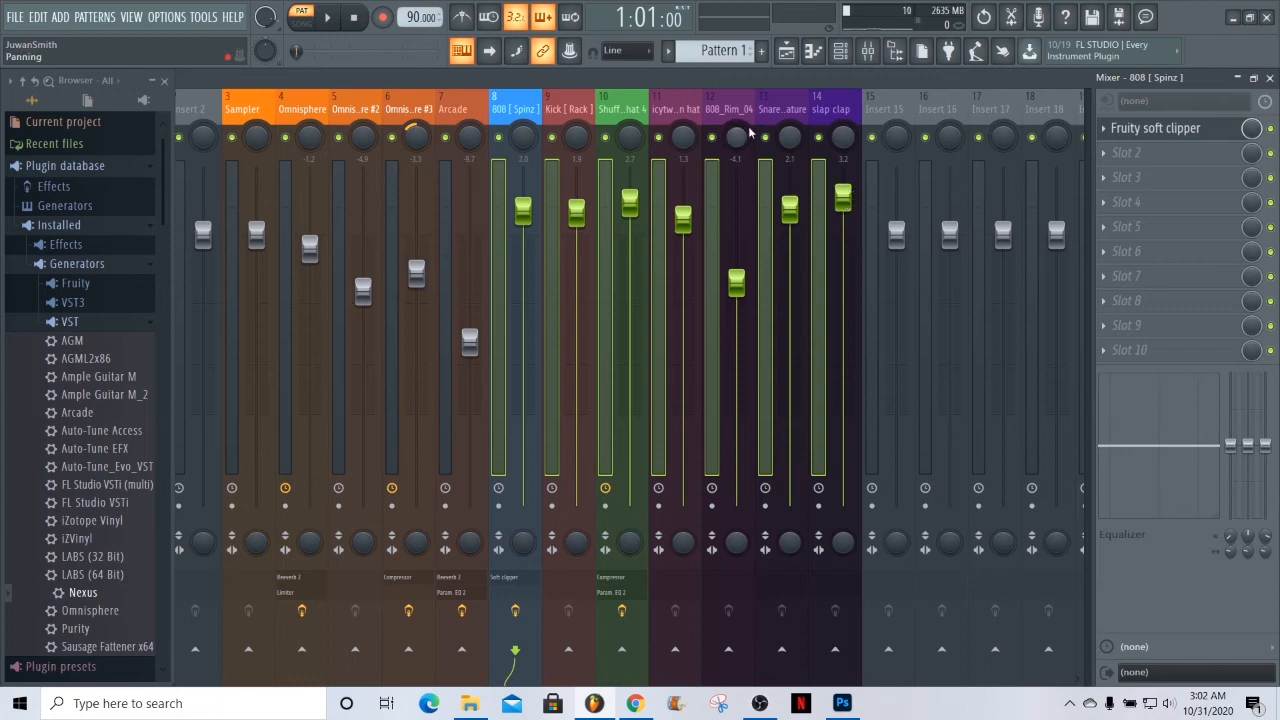
- Unmute the Omnisphere, Omnisphere #2 and Omnisphere #3 channels in the channel rack so they sound with the drums
key("F6")
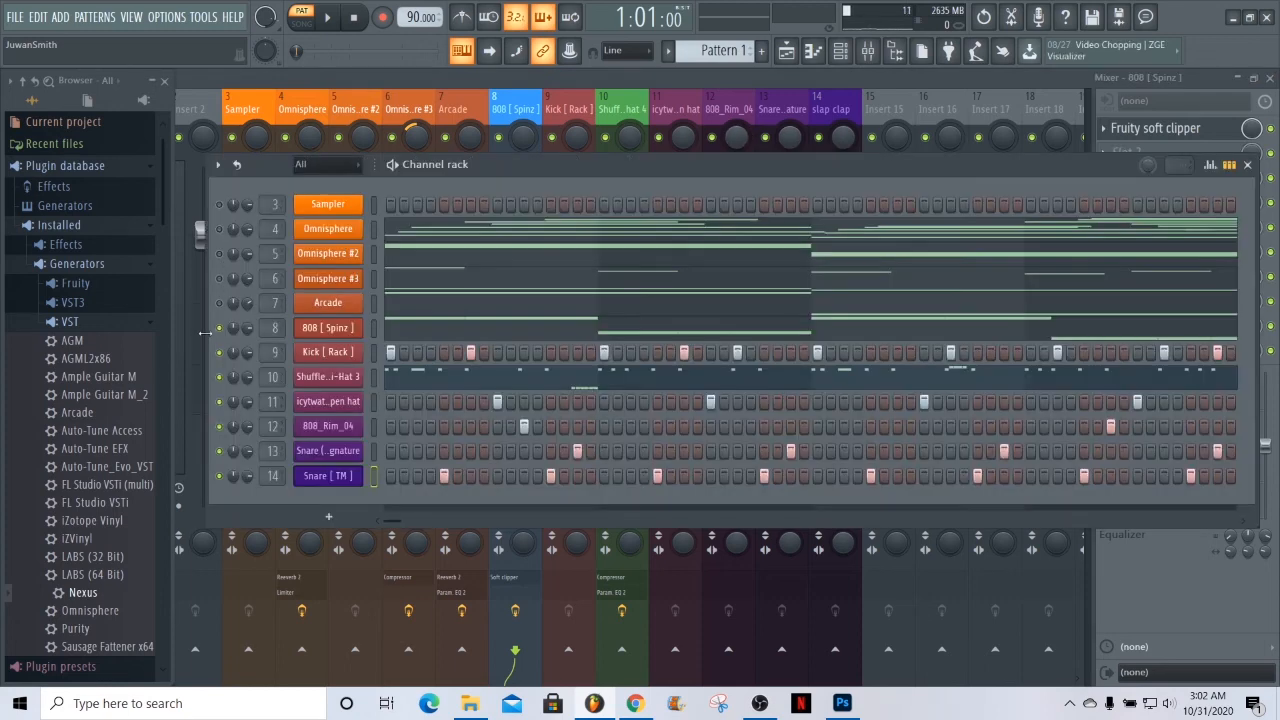
left_click(221, 279)
left_click(221, 254)
left_click(221, 229)
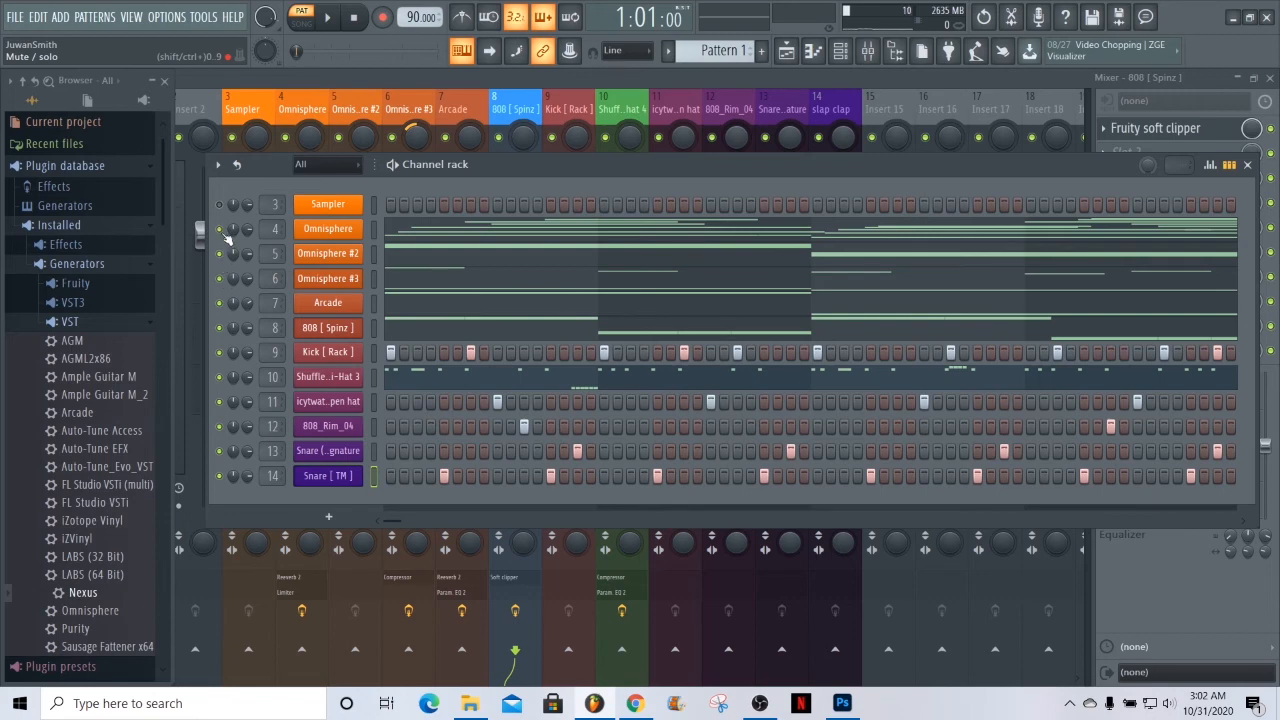